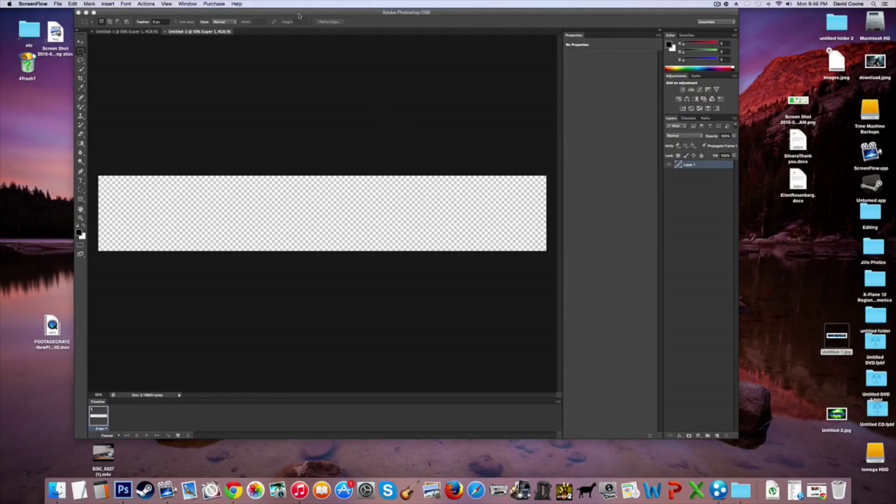
# - Close the Untitled-1 document and start a new document from the File menu
pyautogui.click(247, 15)
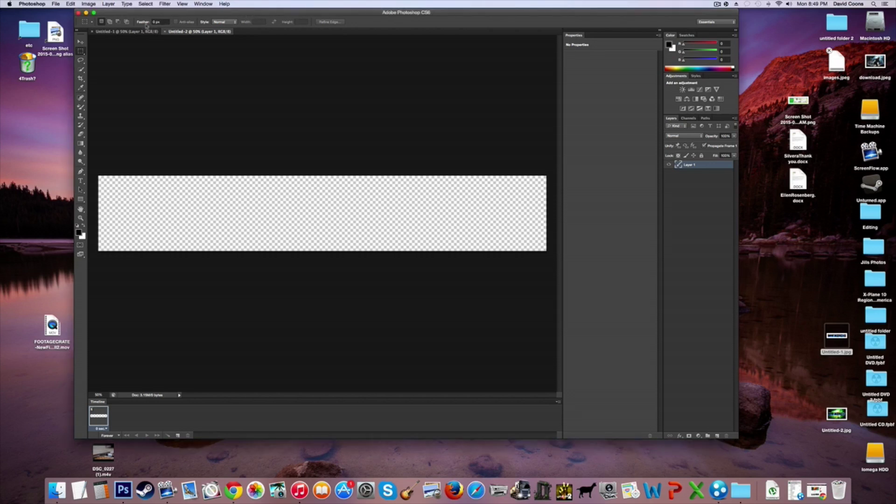
pyautogui.click(93, 31)
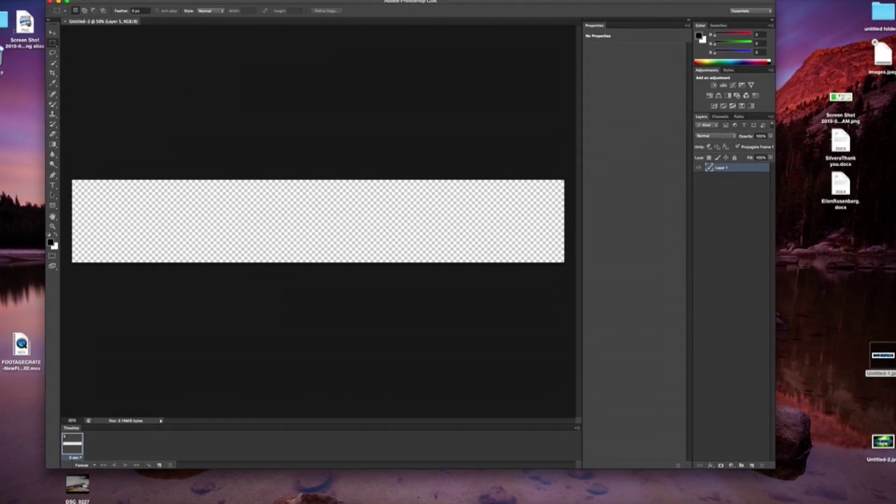
pyautogui.click(41, 0)
pyautogui.click(30, 0)
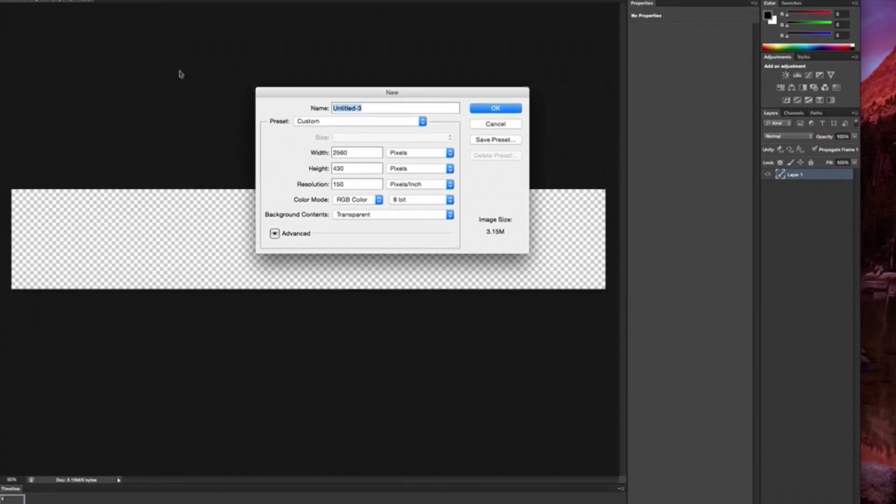
# - Create the transparent 2560×430 px, 150 ppi document named 'banner', then close Untitled-2
pyautogui.click(332, 154)
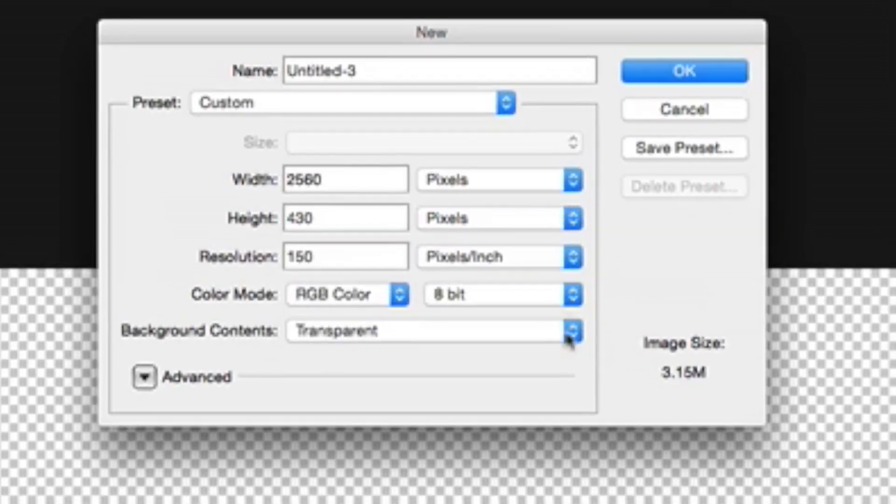
pyautogui.click(565, 324)
pyautogui.click(563, 324)
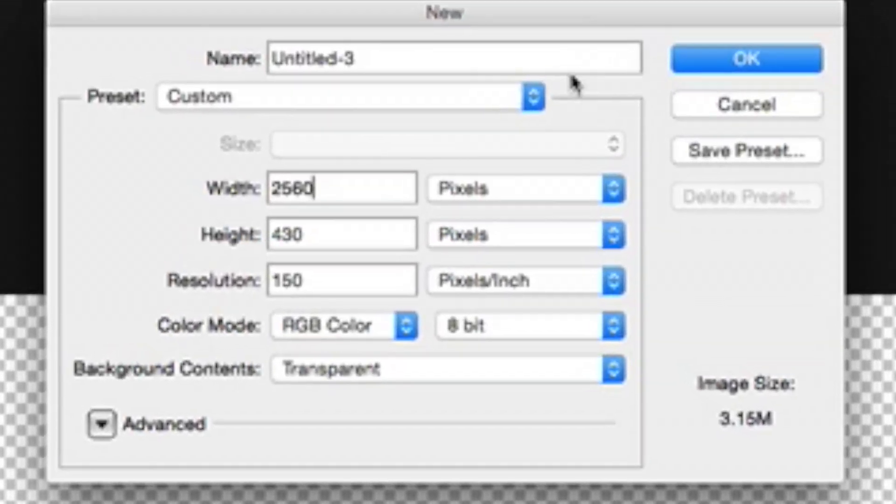
pyautogui.tripleClick(531, 47)
pyautogui.press('BackSpace')
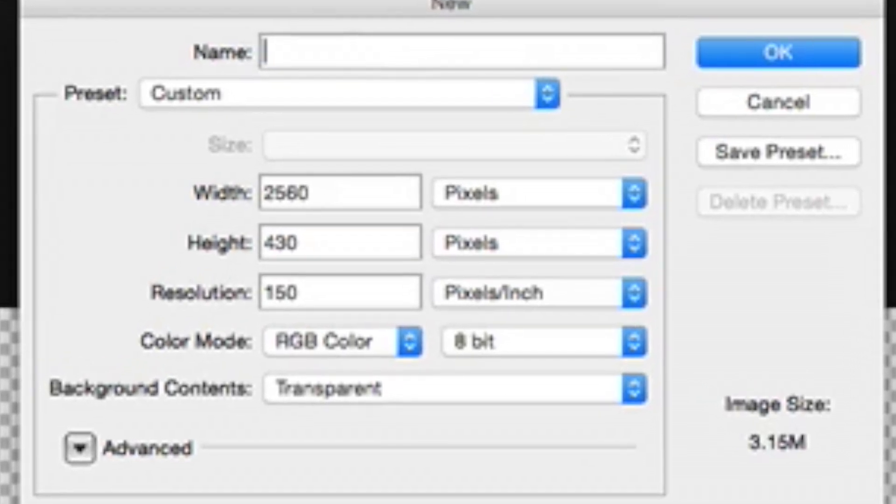
pyautogui.write('banner')
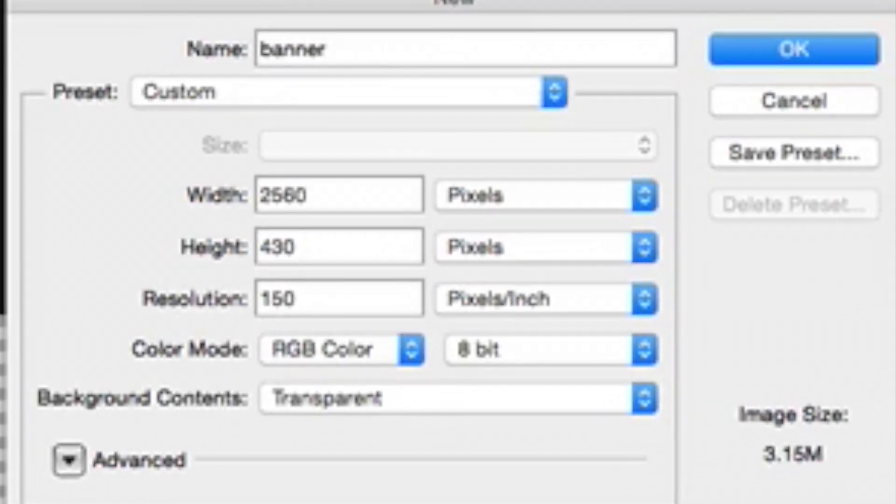
pyautogui.click(800, 49)
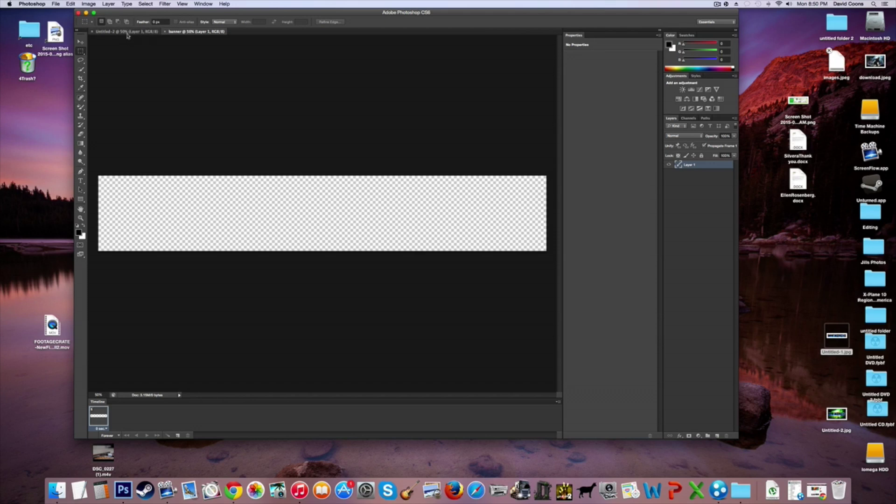
pyautogui.click(93, 31)
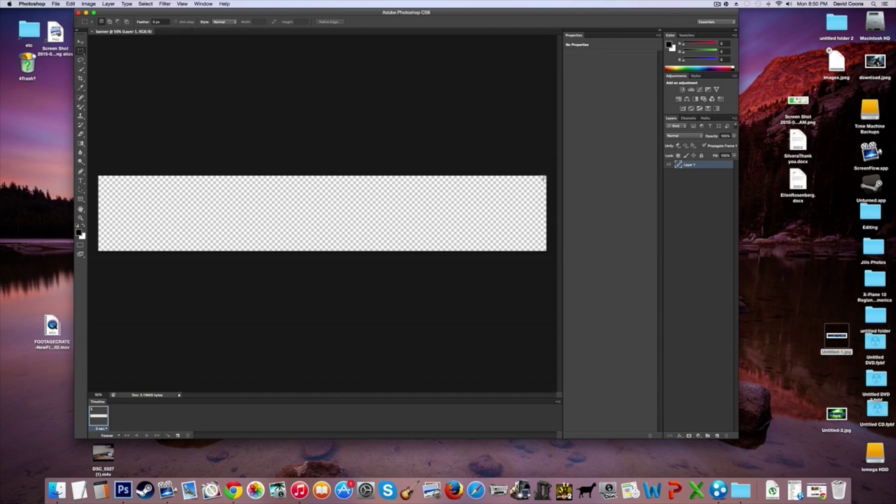
pyautogui.click(817, 490)
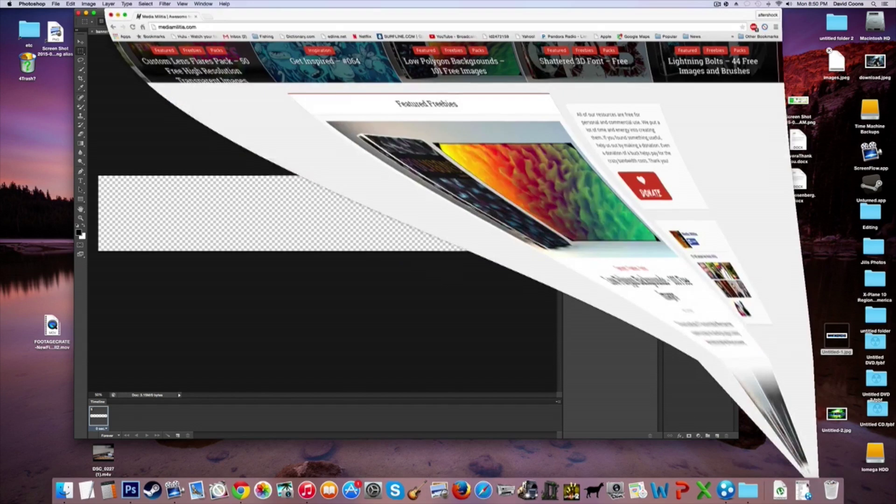
# - Scroll Media Militia's homepage to the Low Polygon Backgrounds and Shattered 3D Font freebies
pyautogui.scroll(4, 391, 184)
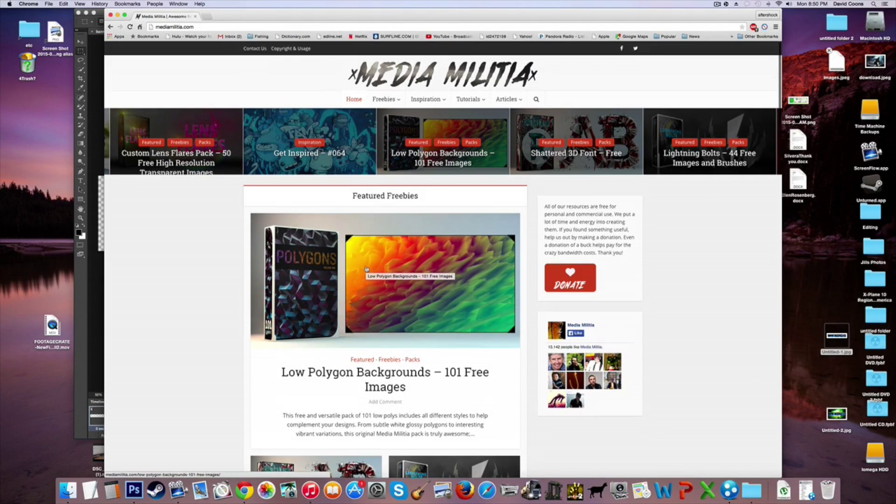
pyautogui.scroll(-5, 366, 268)
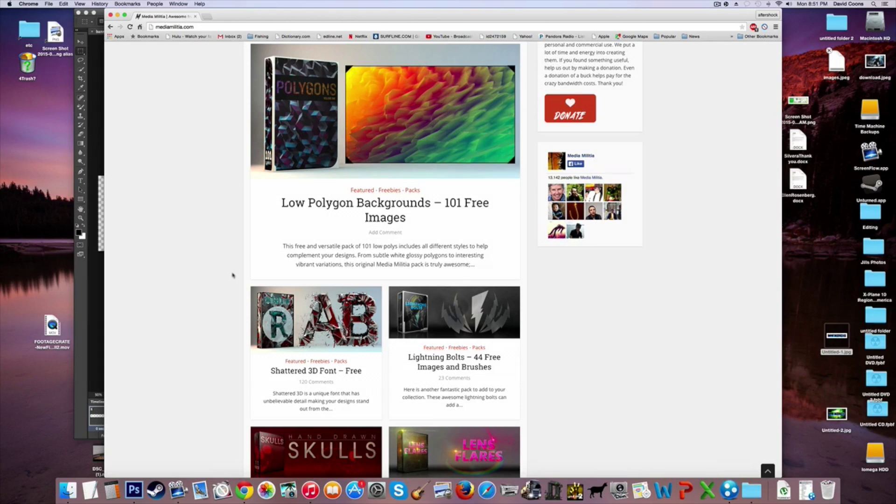
pyautogui.click(831, 346)
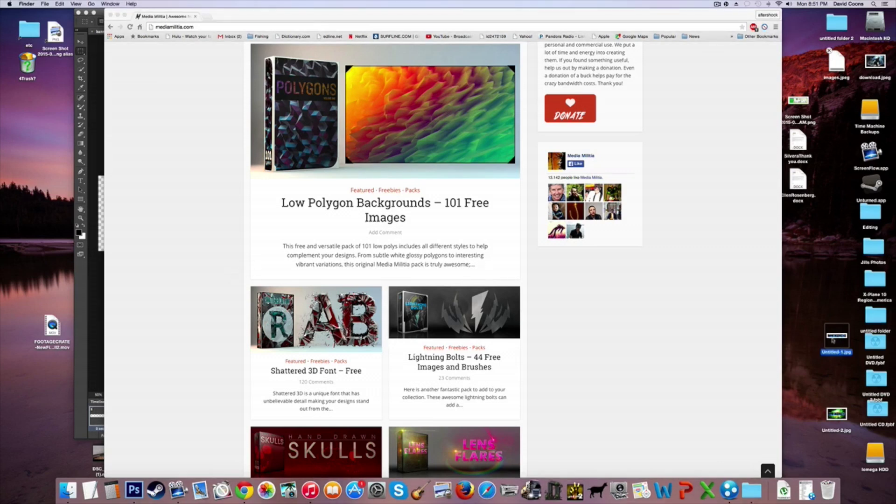
pyautogui.press('super+o')
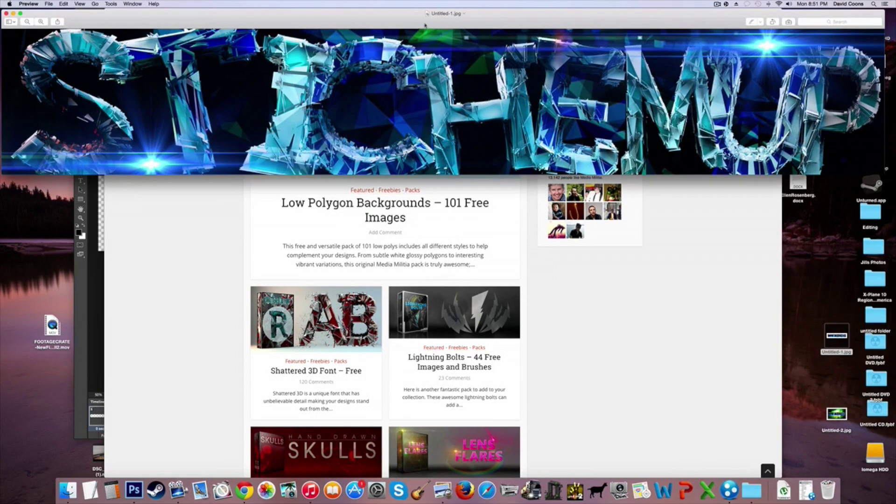
pyautogui.moveTo(424, 25); pyautogui.dragTo(425, 29)
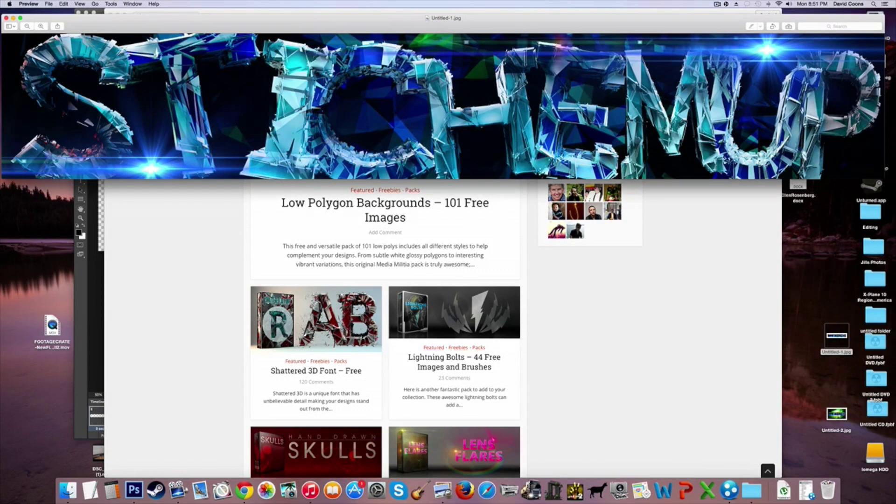
pyautogui.click(6, 18)
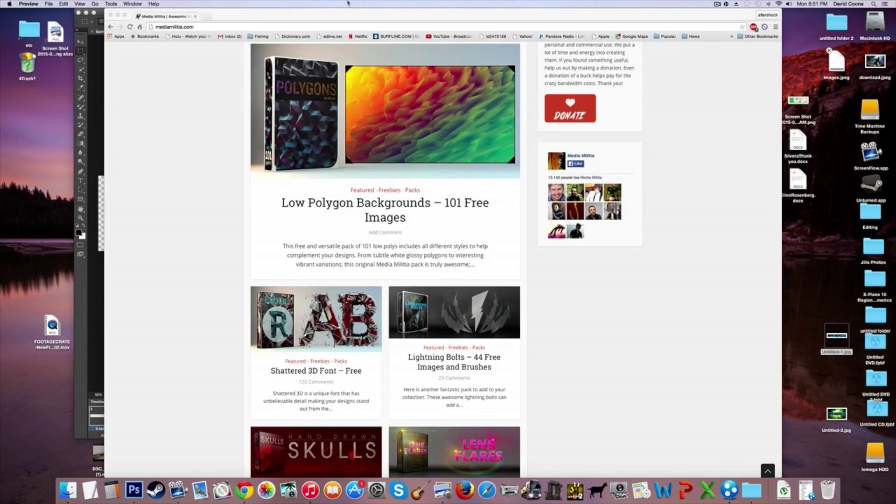
pyautogui.click(352, 14)
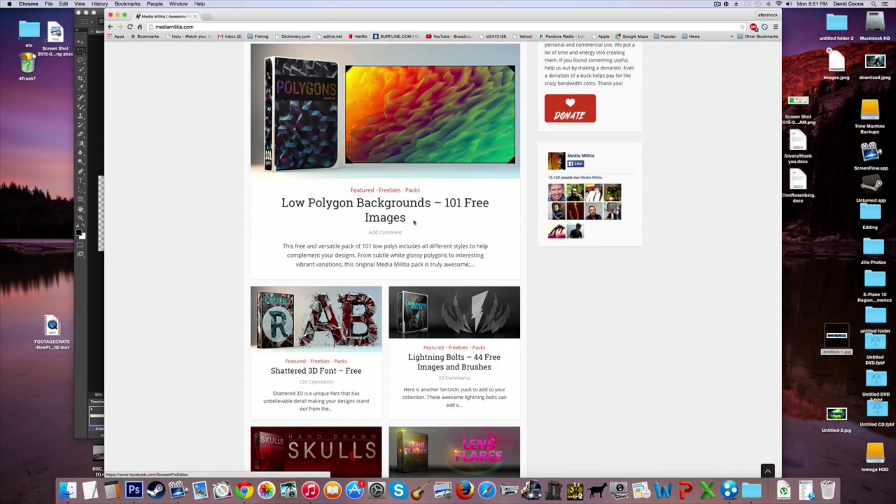
pyautogui.scroll(-1, 434, 256)
pyautogui.scroll(5, 435, 256)
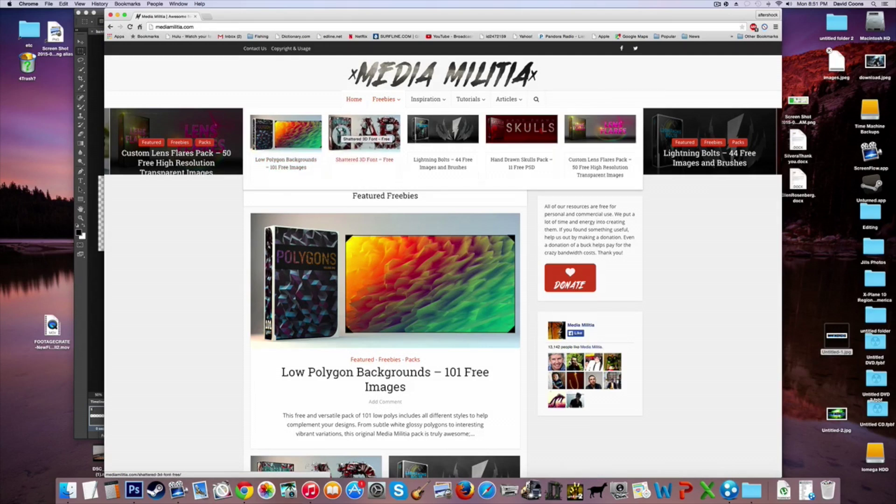
pyautogui.click(117, 15)
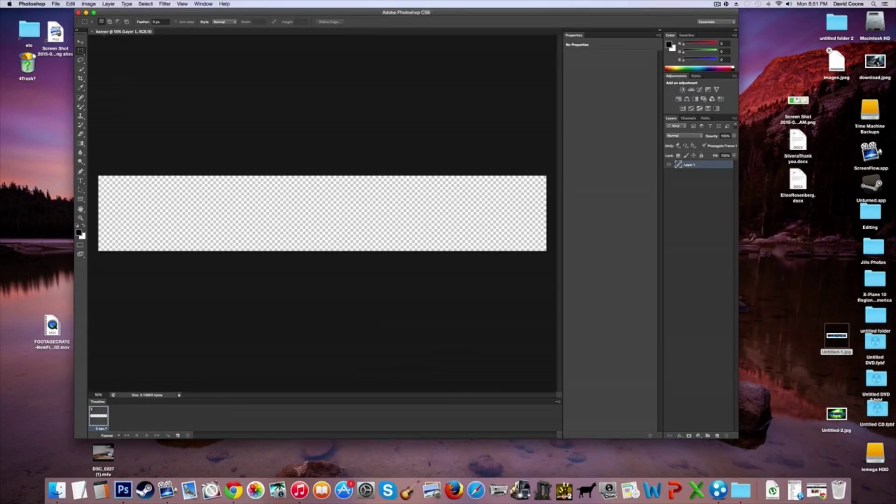
# - In the Open dialog, go to the Downloads mm-shattered-free letters folder
pyautogui.click(56, 4)
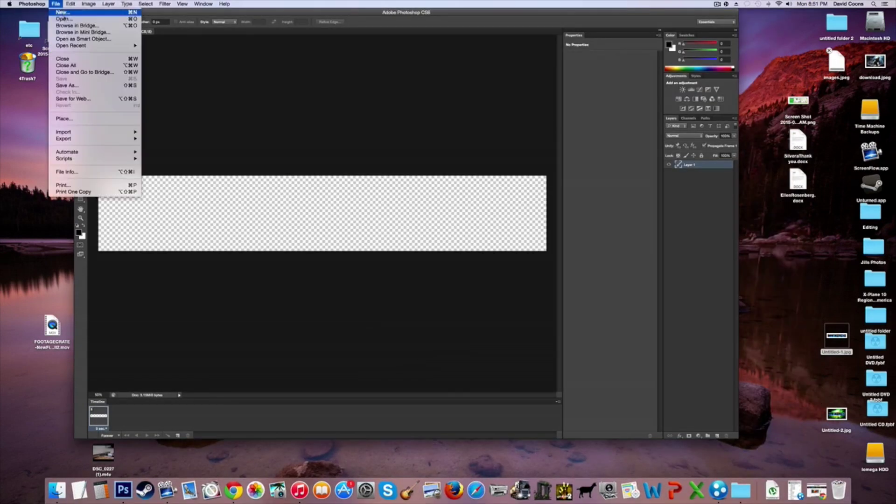
pyautogui.click(196, 29)
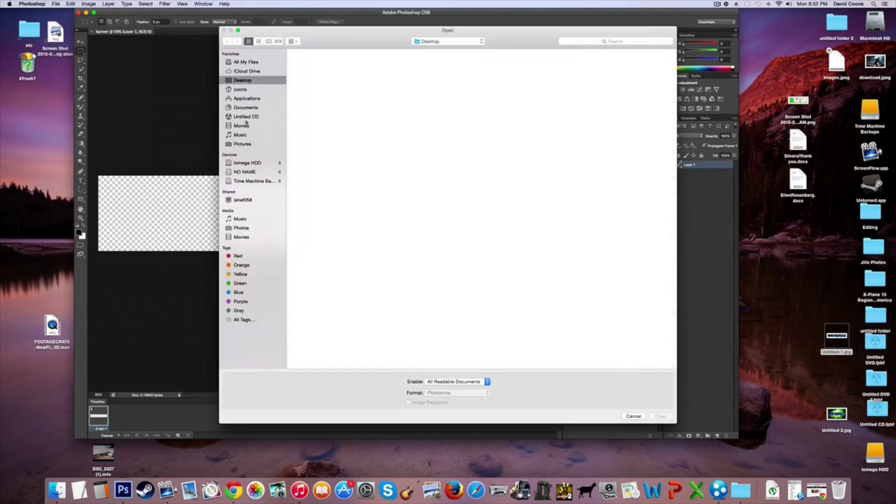
pyautogui.click(241, 89)
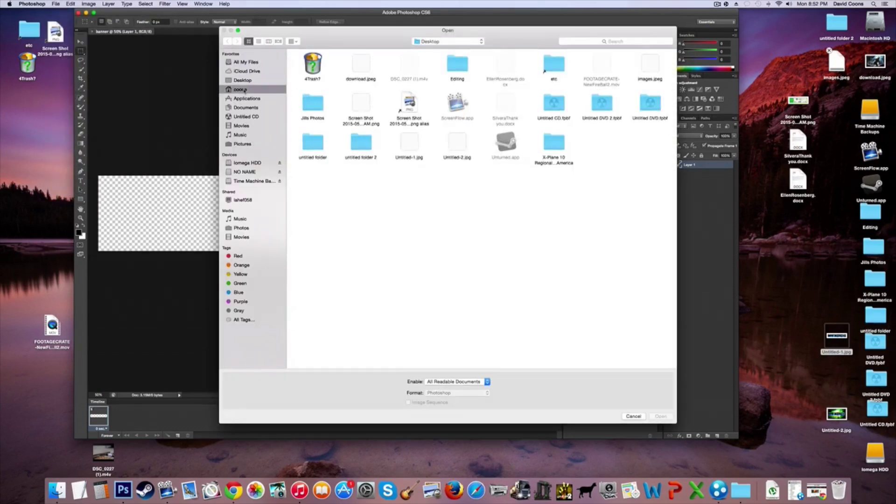
pyautogui.doubleClick(398, 117)
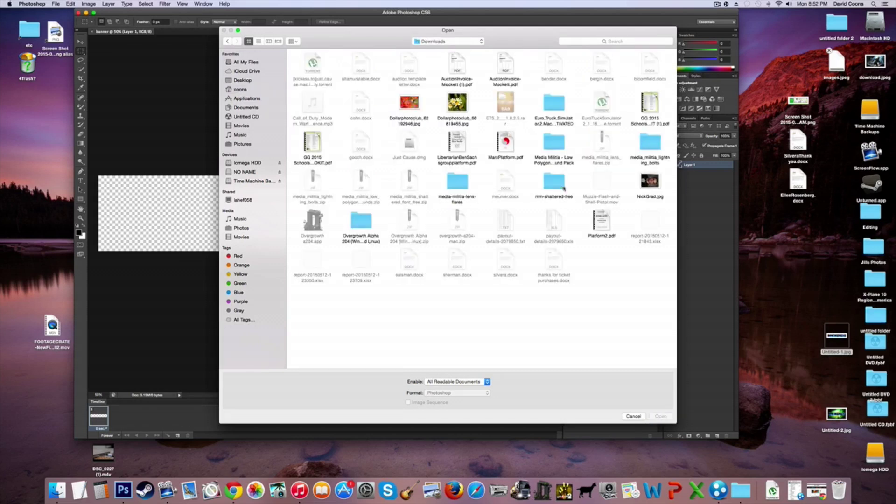
pyautogui.doubleClick(554, 185)
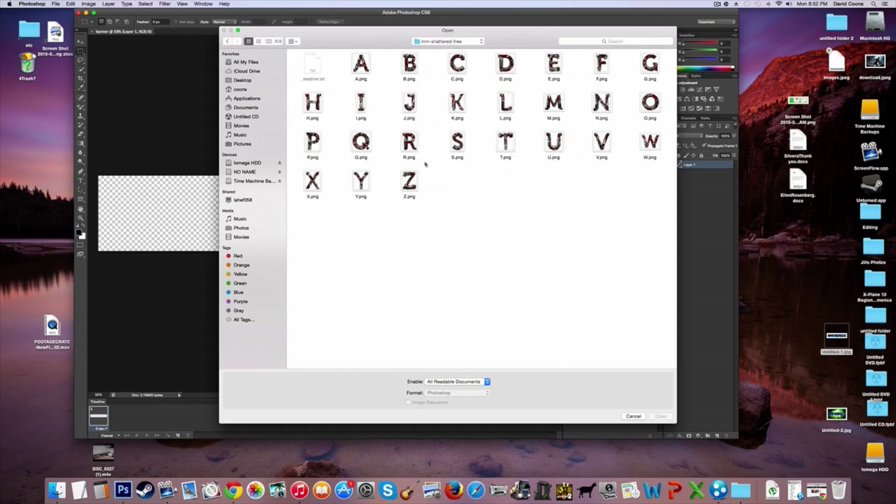
# - Select the S, T, I, C, H, E, M, U and P letter PNGs and open them together
pyautogui.click(457, 148)
pyautogui.keyDown('super'); pyautogui.click(509, 146); pyautogui.keyUp('super')
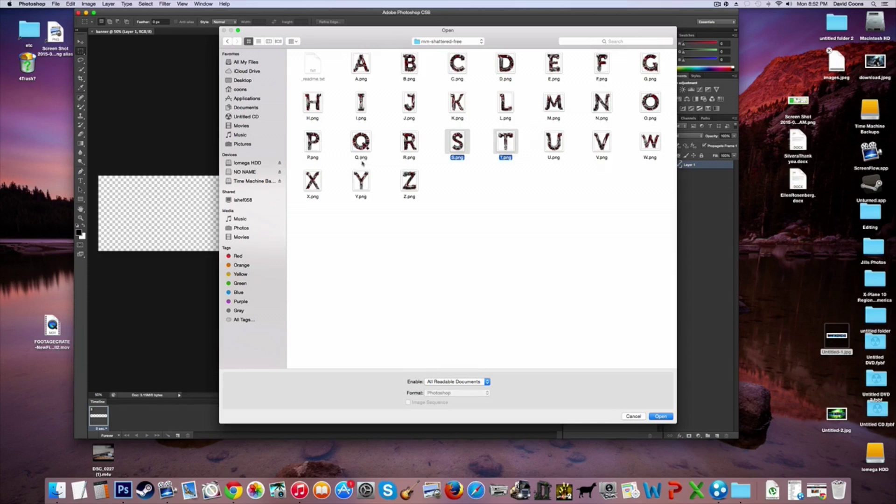
pyautogui.keyDown('super'); pyautogui.click(366, 100); pyautogui.keyUp('super')
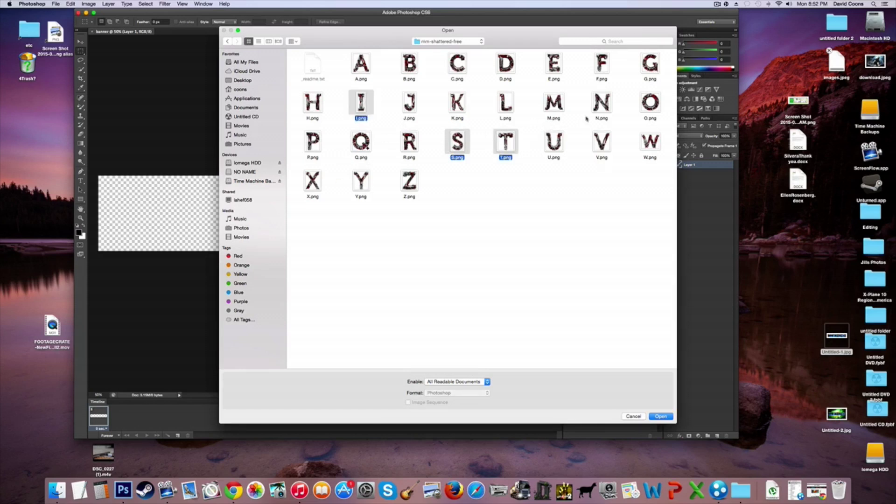
pyautogui.keyDown('super'); pyautogui.click(452, 65); pyautogui.keyUp('super')
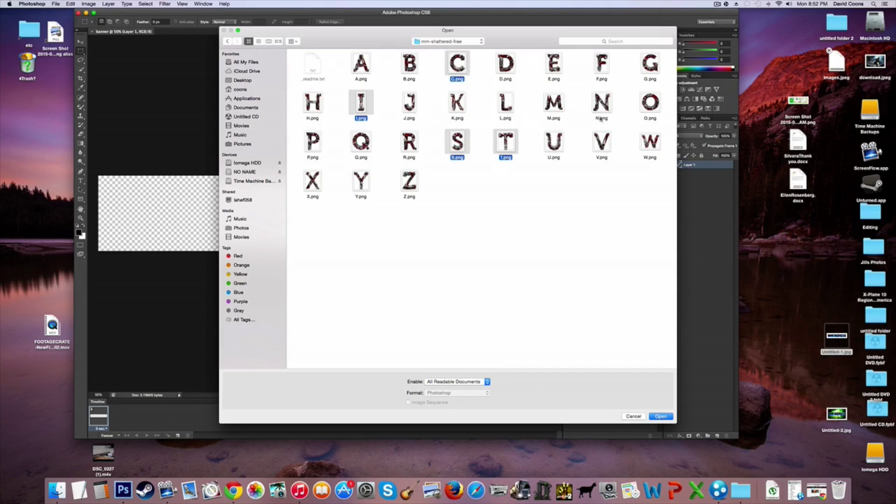
pyautogui.keyDown('super'); pyautogui.click(321, 103); pyautogui.keyUp('super')
pyautogui.keyDown('super'); pyautogui.click(554, 65); pyautogui.keyUp('super')
pyautogui.keyDown('super'); pyautogui.click(554, 103); pyautogui.keyUp('super')
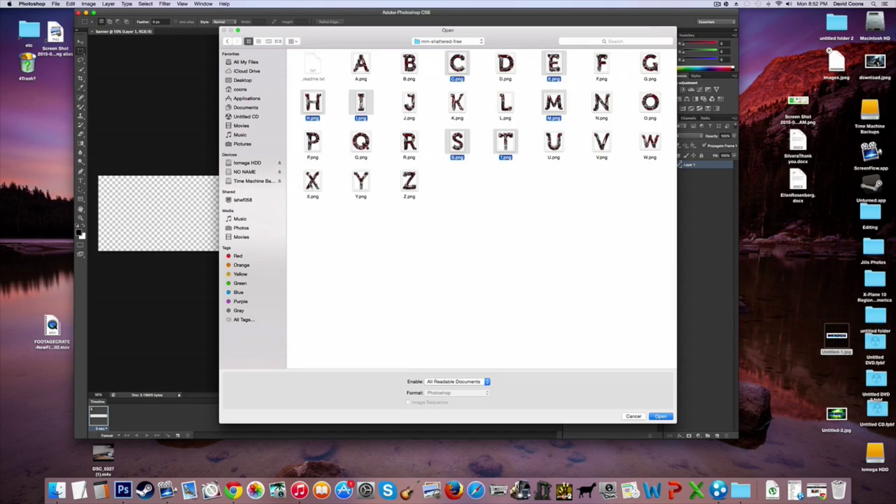
pyautogui.keyDown('super'); pyautogui.click(554, 141); pyautogui.keyUp('super')
pyautogui.keyDown('super'); pyautogui.click(307, 150); pyautogui.keyUp('super')
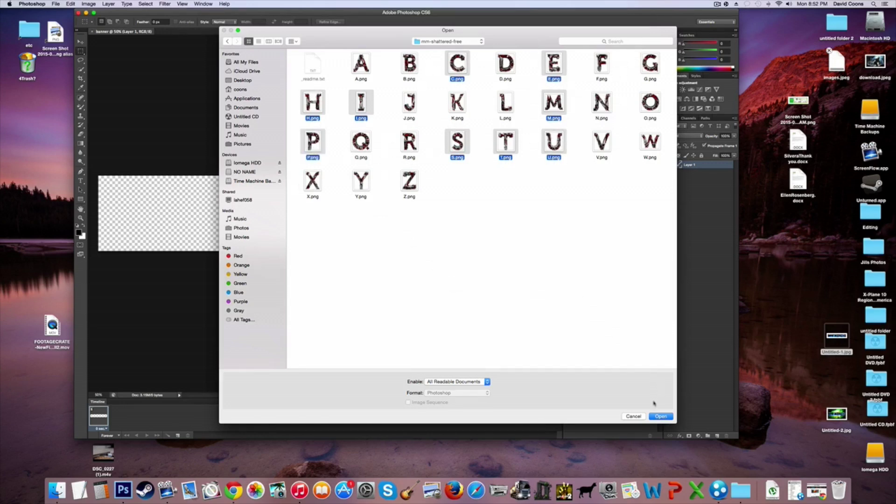
pyautogui.click(660, 416)
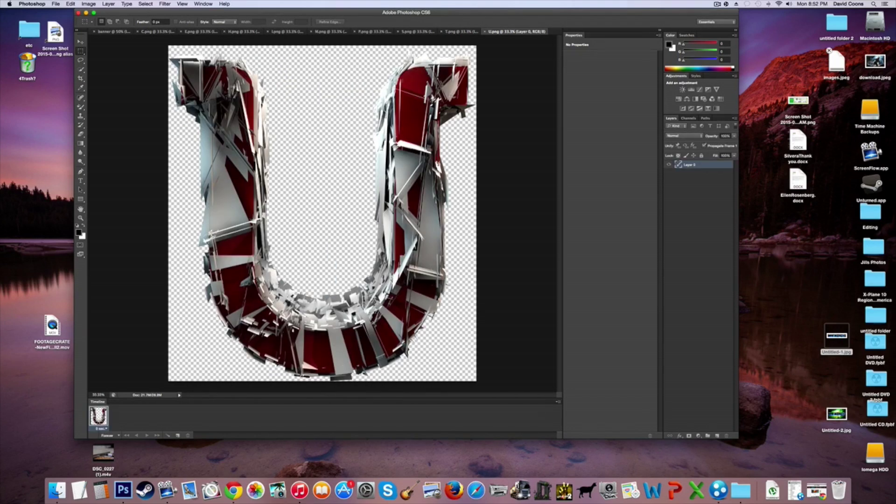
# - Flip through the C, banner, E and H documents, ending on the S.png letter
pyautogui.click(157, 31)
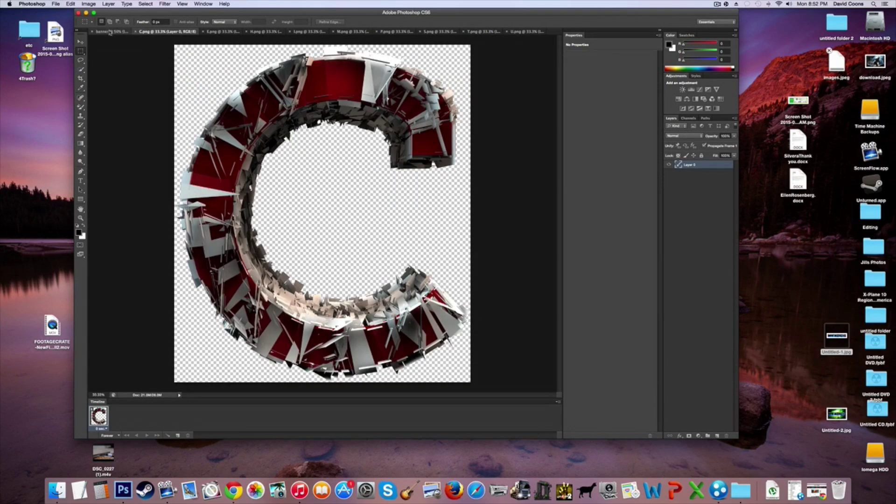
pyautogui.click(112, 31)
pyautogui.click(161, 32)
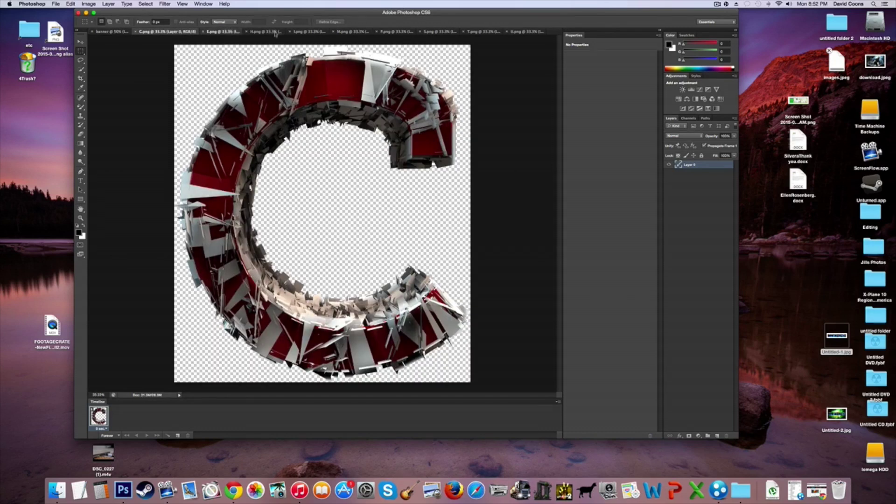
pyautogui.click(220, 31)
pyautogui.click(262, 31)
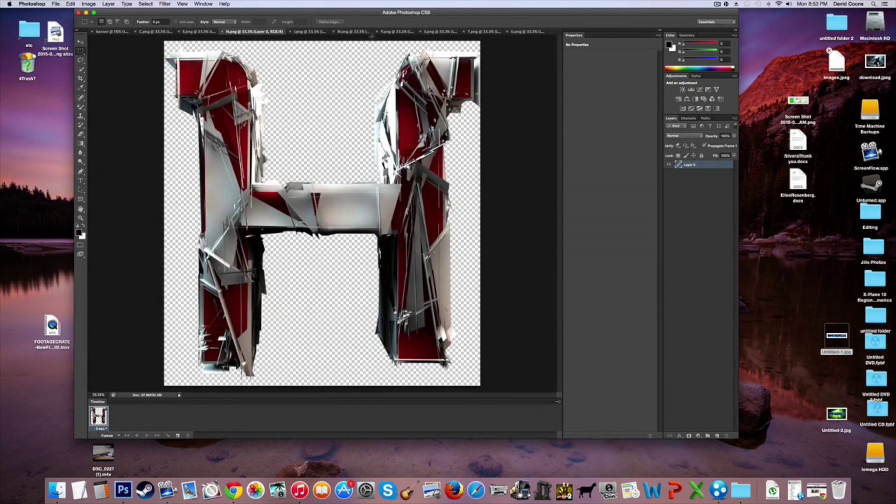
pyautogui.click(441, 31)
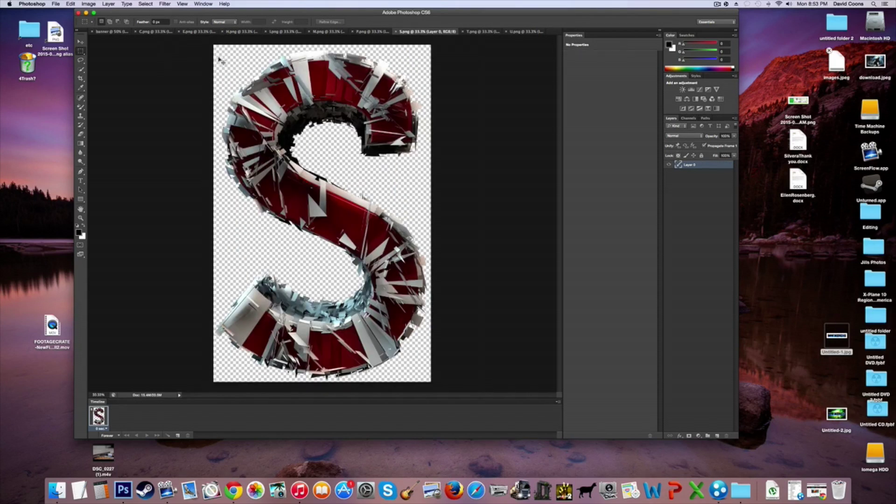
pyautogui.press('super+t')
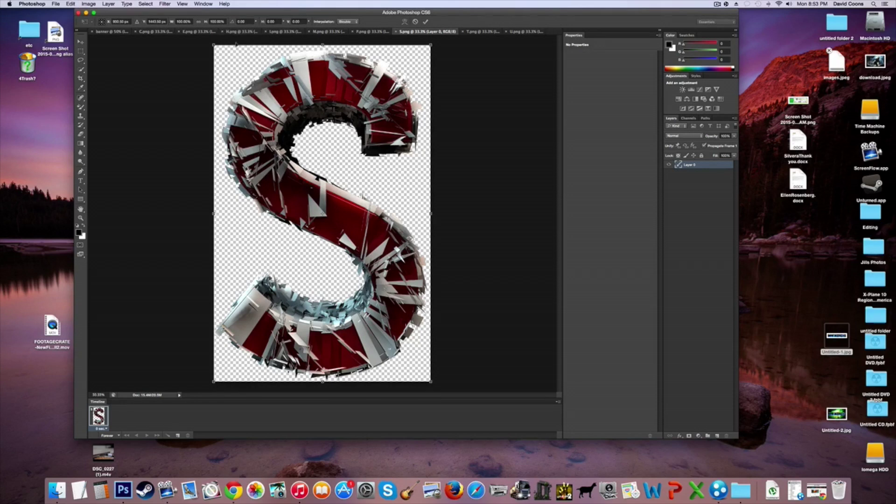
# - Scale the S down to about 10% in the canvas's bottom-right corner and commit
pyautogui.moveTo(213, 45); pyautogui.dragTo(404, 351)
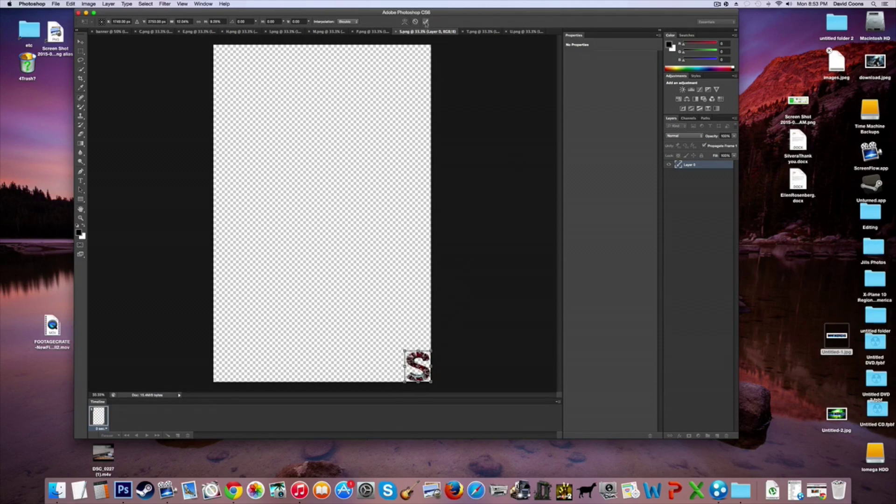
pyautogui.click(426, 21)
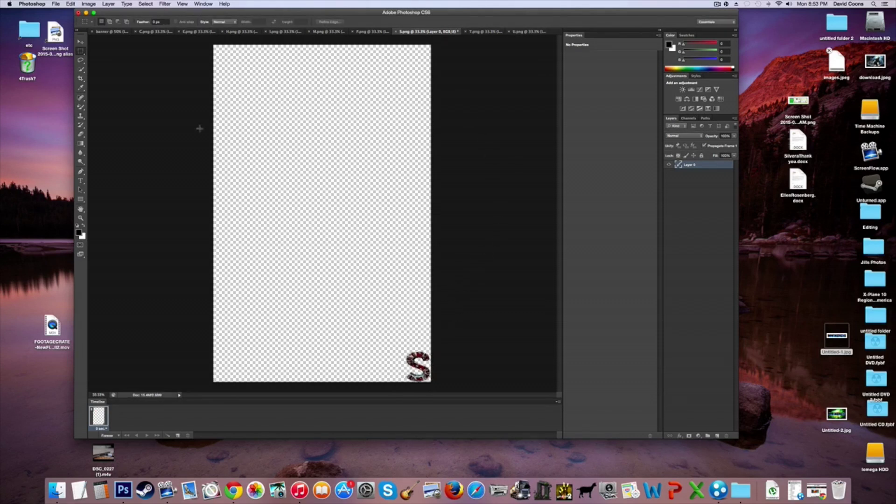
pyautogui.click(80, 42)
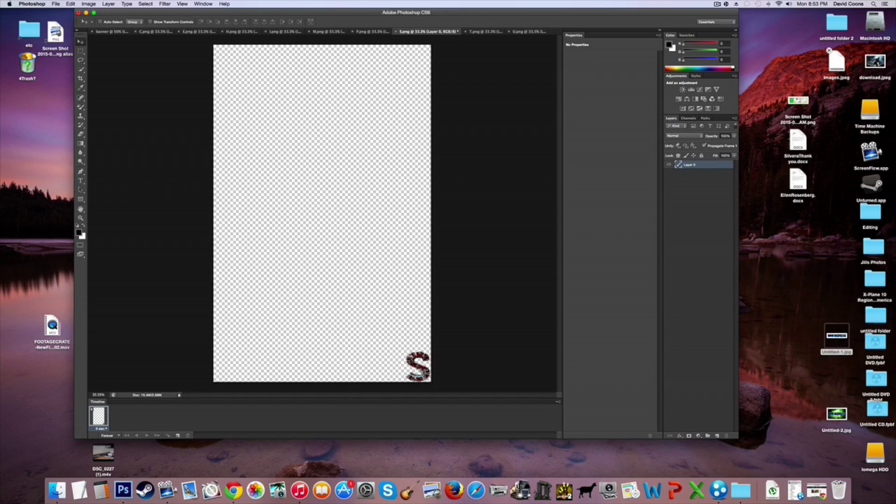
# - Drag the shrunken S into the banner as Layer 2 near its left edge
pyautogui.moveTo(355, 313); pyautogui.dragTo(108, 33)
pyautogui.moveTo(111, 58); pyautogui.dragTo(122, 182)
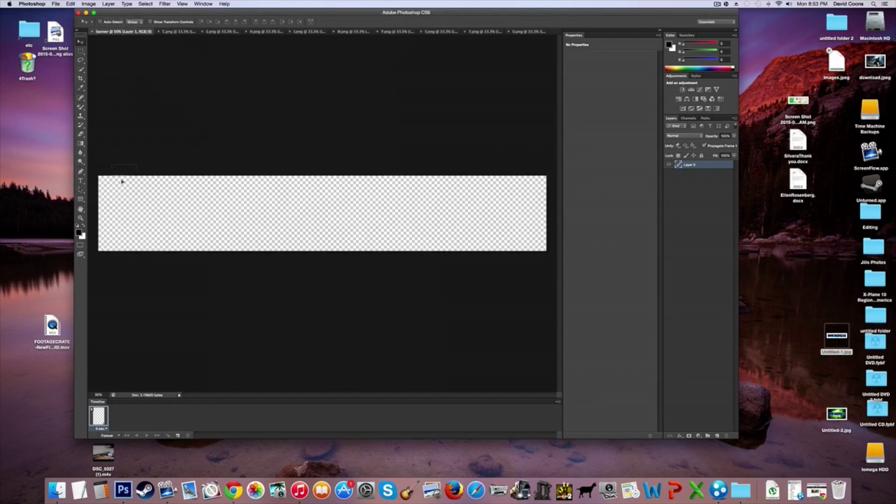
pyautogui.moveTo(142, 218); pyautogui.dragTo(140, 194)
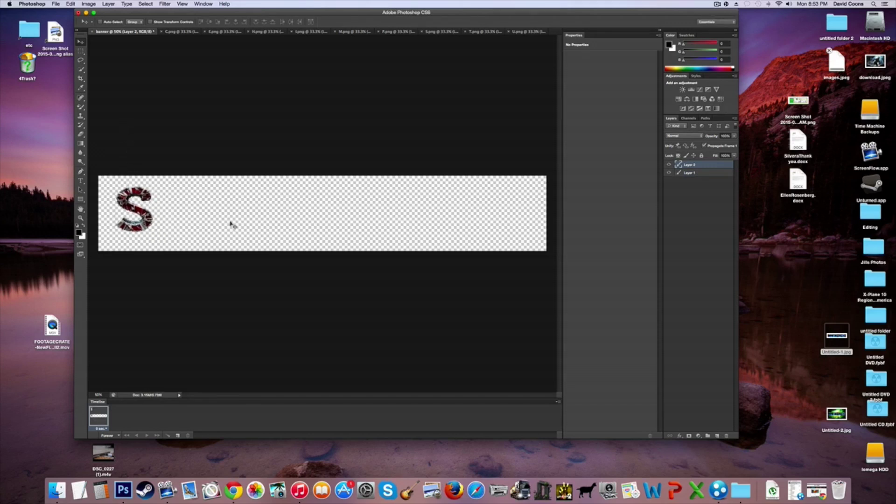
pyautogui.moveTo(125, 206); pyautogui.dragTo(128, 217)
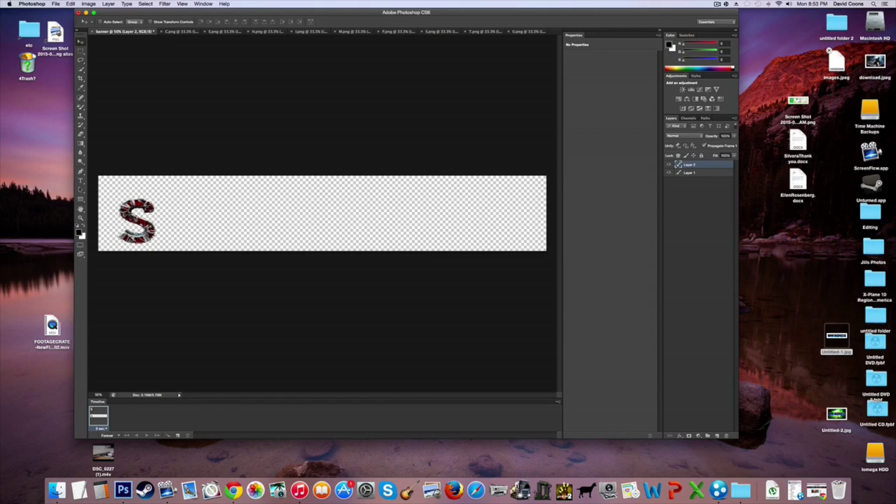
pyautogui.press('super+t')
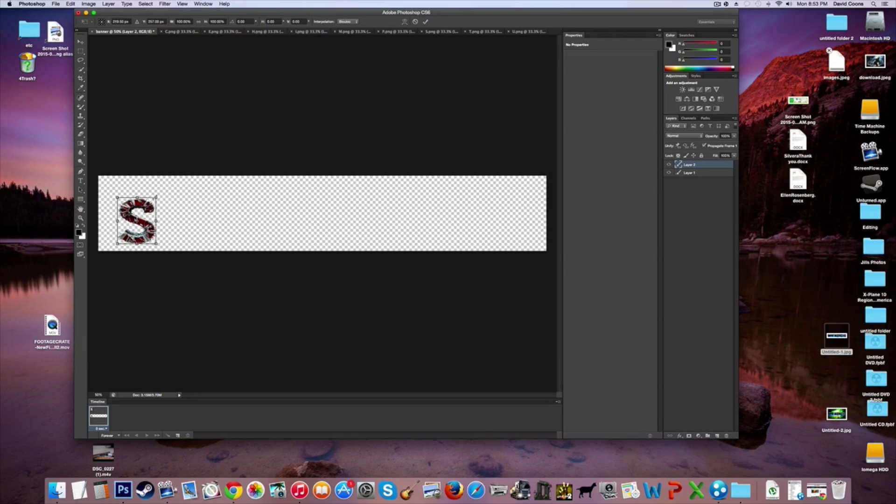
# - Scale the banner's S to about 139% to fill its height, slightly tilted
pyautogui.moveTo(156, 197)
pyautogui.mouseDown()
pyautogui.moveTo(174, 179)
pyautogui.moveTo(161, 180)
pyautogui.moveTo(165, 173)
pyautogui.moveTo(184, 167)
pyautogui.moveTo(153, 186)
pyautogui.mouseUp()
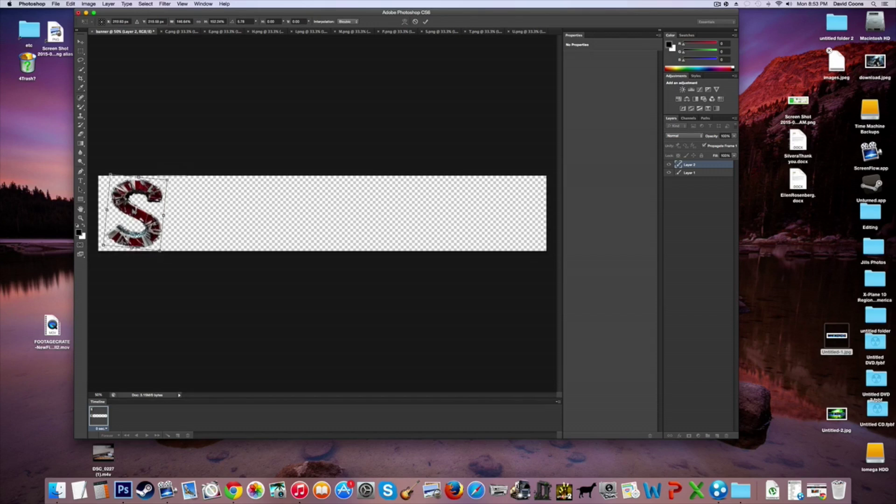
pyautogui.press('Return')
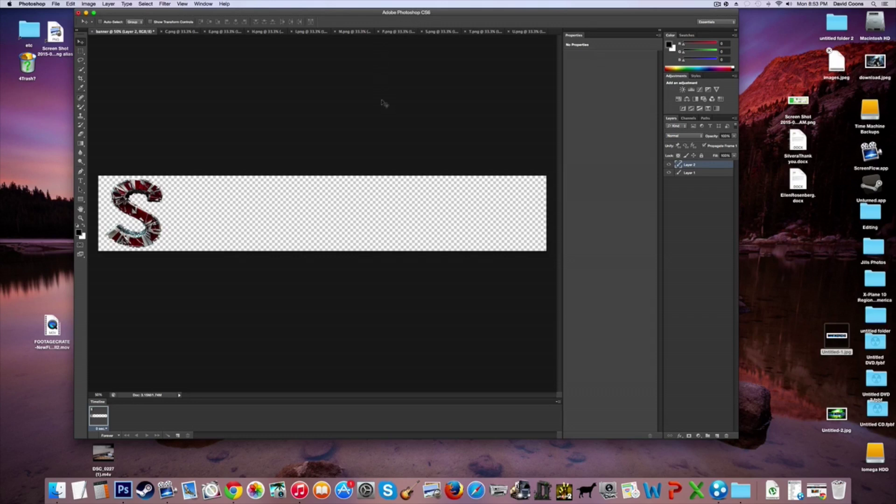
# - Shift the S letter's hue to -180 with Hue/Saturation, turning it teal
pyautogui.press('super+u')
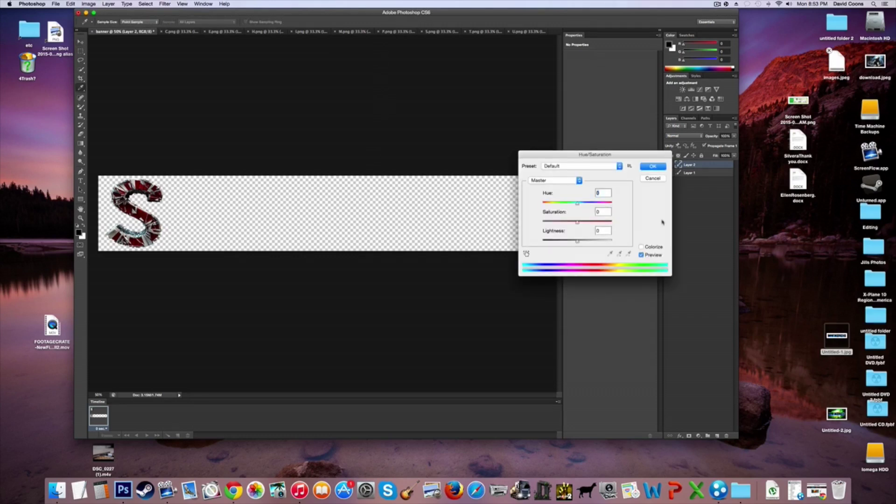
pyautogui.moveTo(578, 156); pyautogui.dragTo(482, 145)
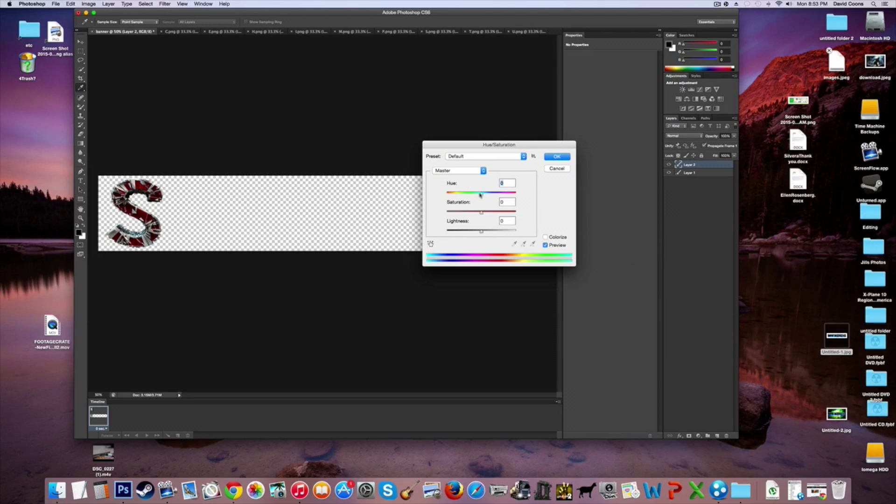
pyautogui.moveTo(481, 195); pyautogui.dragTo(445, 196)
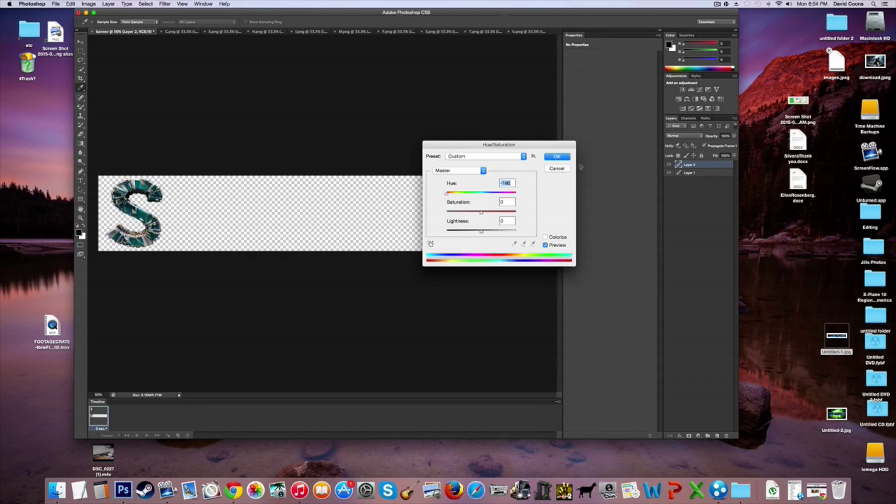
pyautogui.click(566, 158)
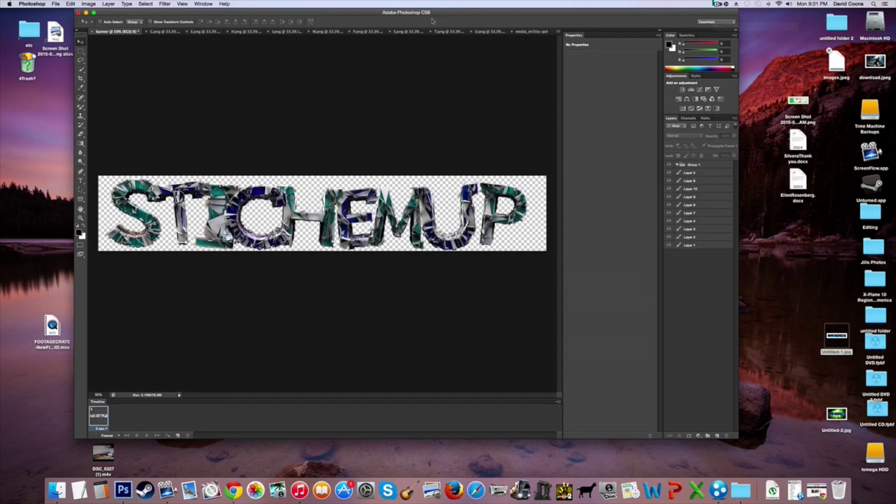
# - Open the teal low-poly texture media_militia-polygons-062.jpg from the textures folder
pyautogui.click(57, 4)
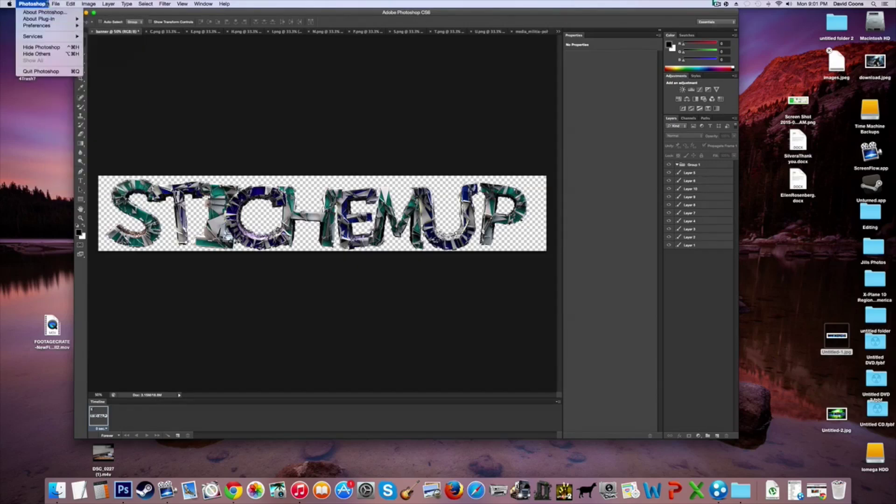
pyautogui.click(129, 34)
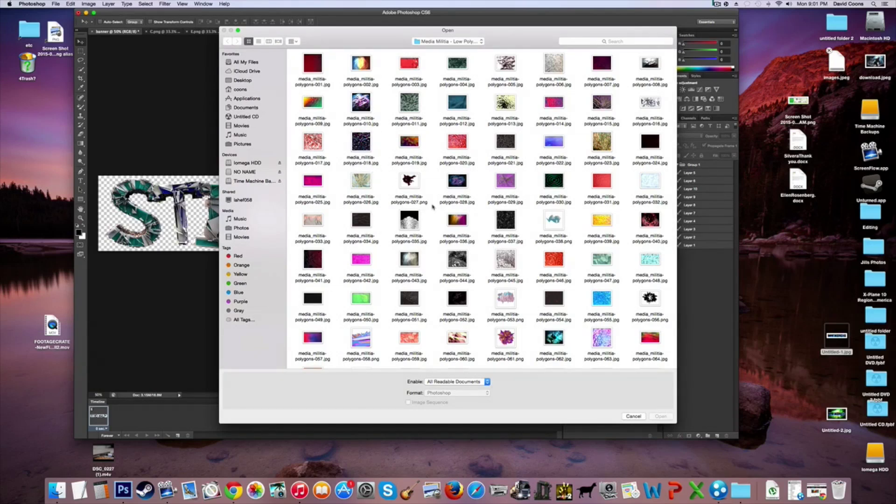
pyautogui.scroll(-1, 517, 335)
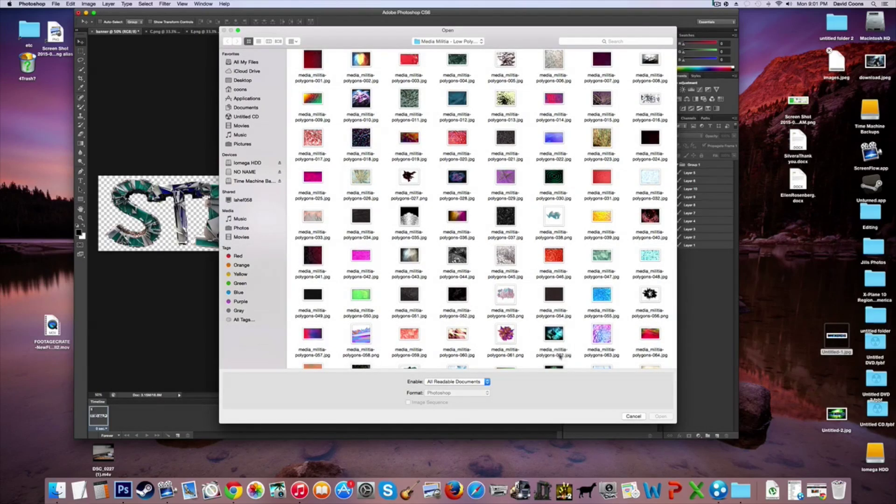
pyautogui.doubleClick(553, 333)
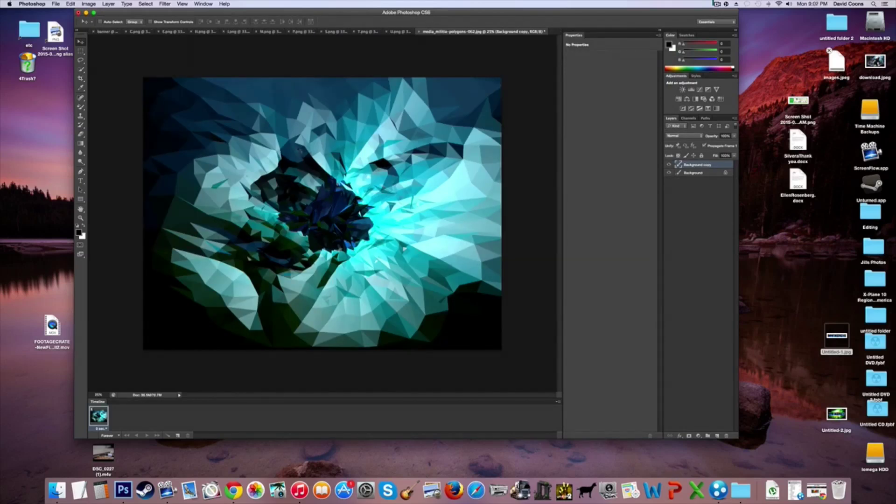
# - Duplicate the polygons-062 texture as Background copy 2 and drag it into the banner document
pyautogui.rightClick(698, 165)
pyautogui.click(714, 183)
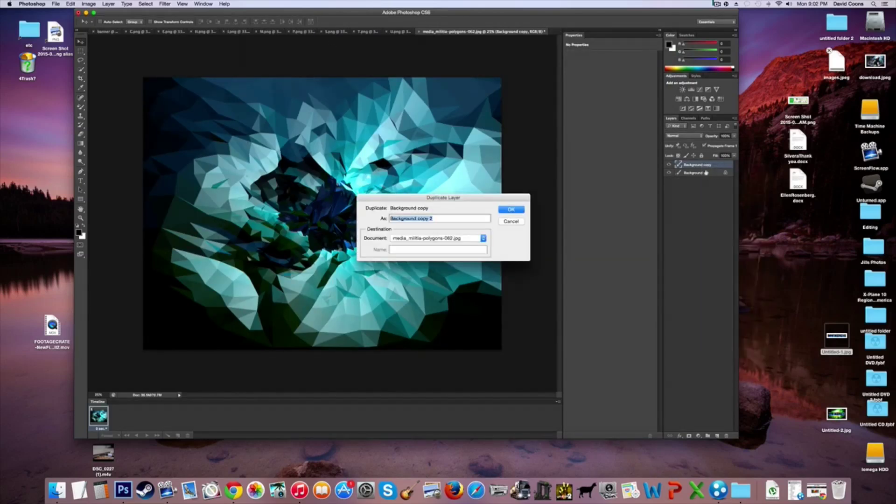
pyautogui.click(511, 209)
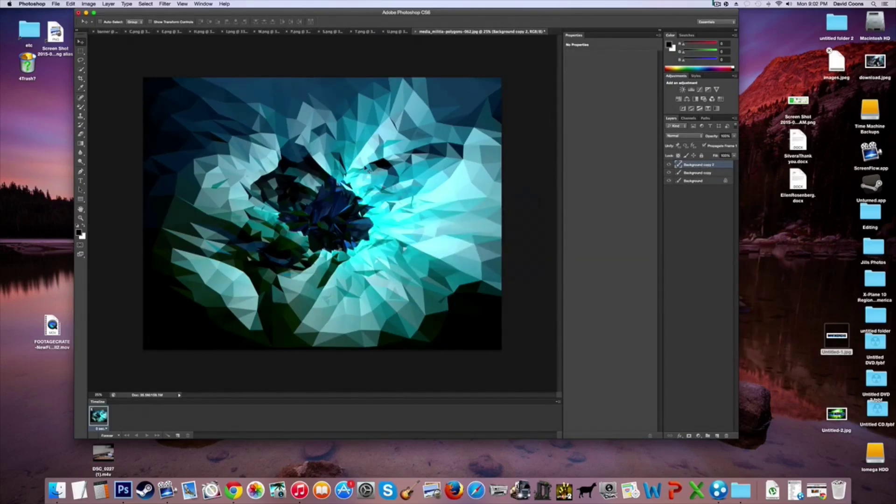
pyautogui.moveTo(327, 201); pyautogui.dragTo(341, 210)
pyautogui.moveTo(114, 31); pyautogui.dragTo(367, 193)
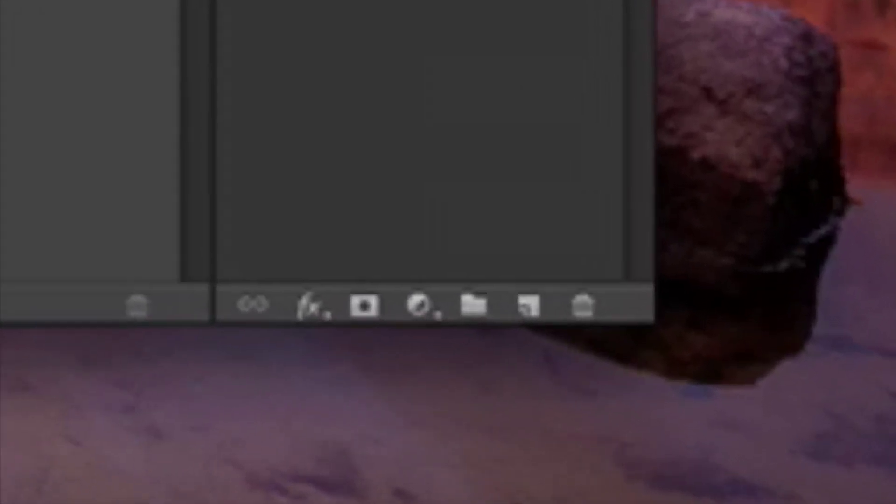
# - Select letter Layers 1–10 and move them into Group 1
pyautogui.click(693, 181)
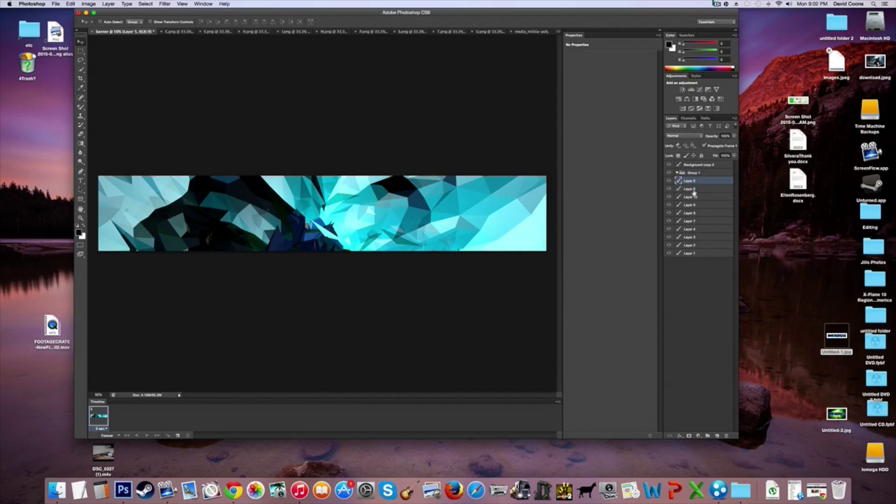
pyautogui.moveTo(694, 191); pyautogui.dragTo(692, 251)
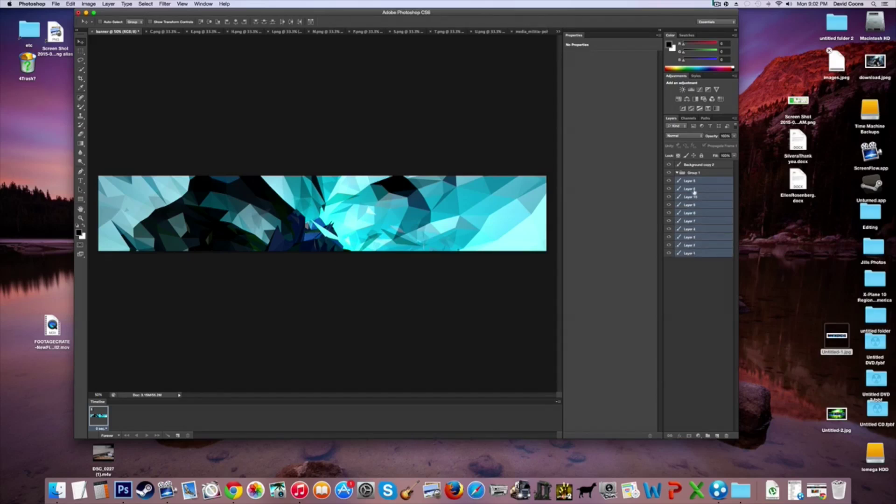
pyautogui.moveTo(692, 181); pyautogui.dragTo(692, 173)
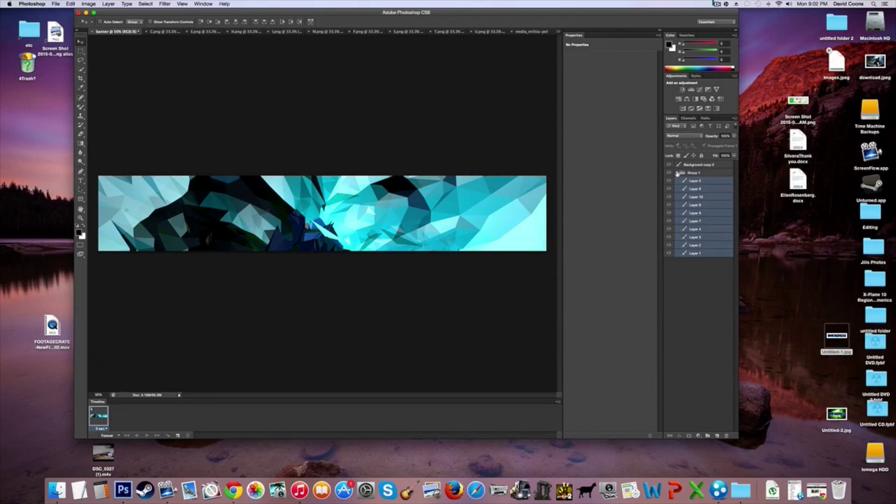
# - Collapse Group 1 and clip the Background copy 2 texture into the STICHEMUP letters
pyautogui.click(678, 173)
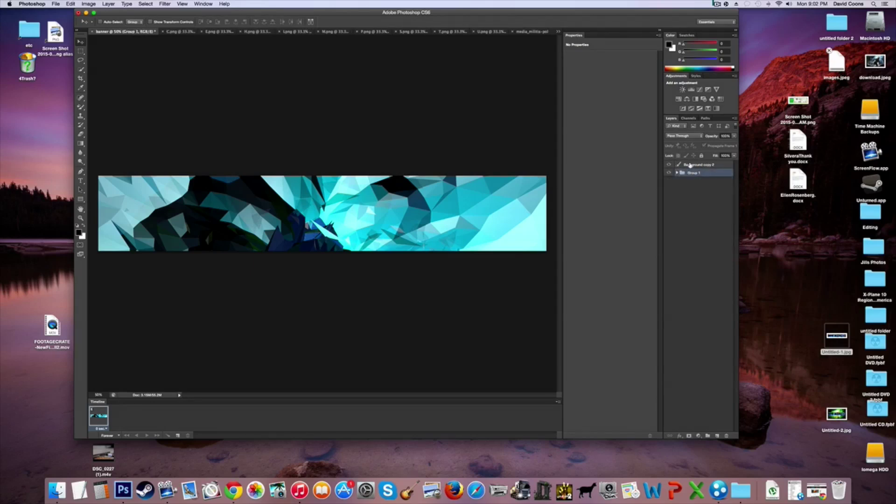
pyautogui.click(690, 165)
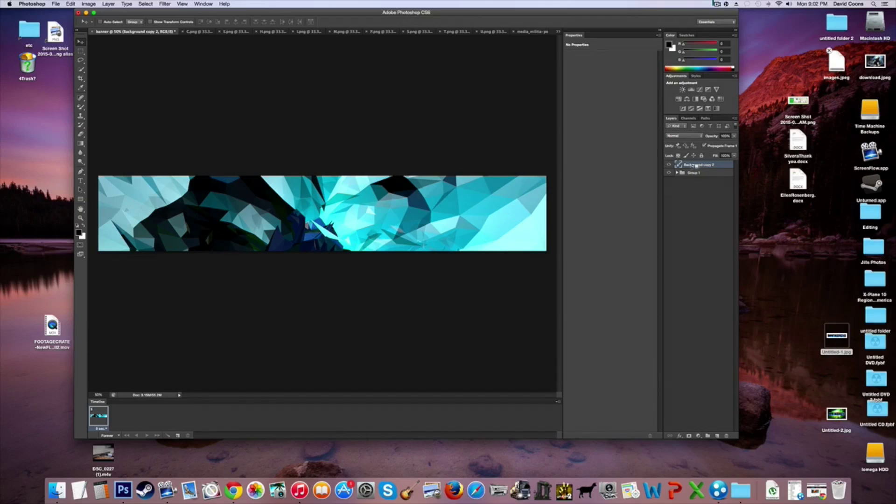
pyautogui.keyDown('alt'); pyautogui.click(696, 169); pyautogui.keyUp('alt')
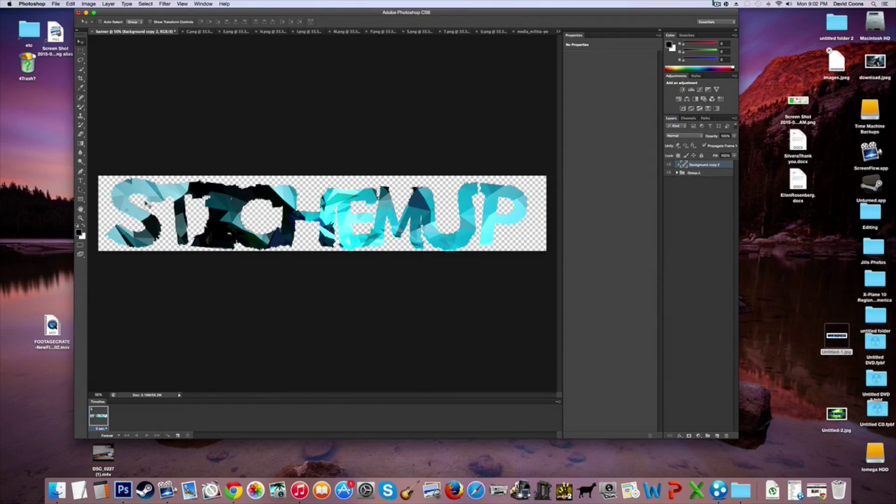
# - Set the clipped texture's blend mode to Overlay and shift its pattern inside the letters
pyautogui.click(685, 136)
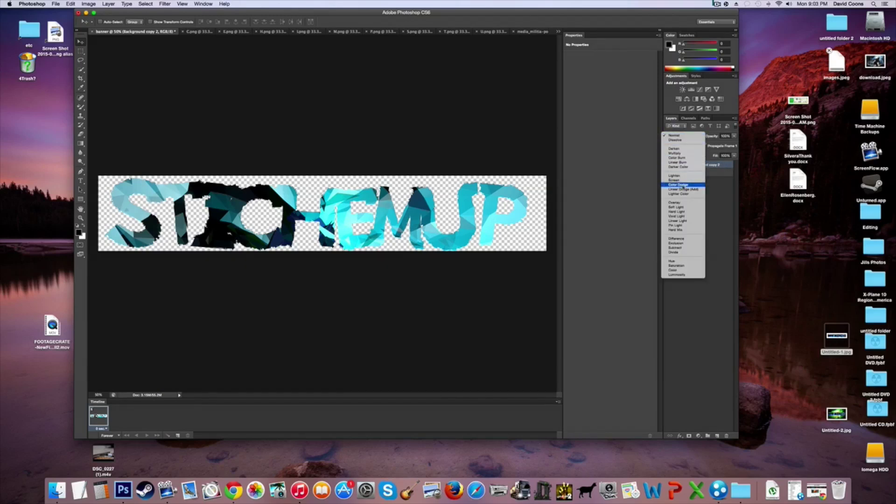
pyautogui.click(680, 204)
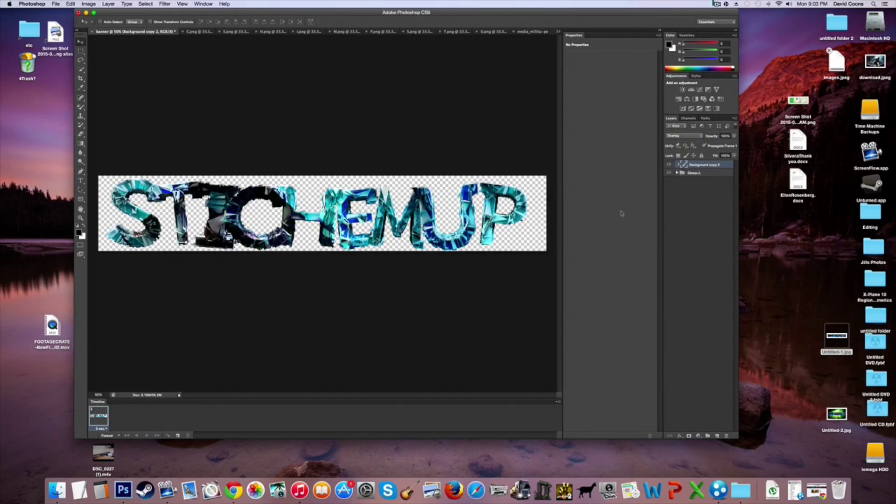
pyautogui.moveTo(340, 211); pyautogui.dragTo(324, 231)
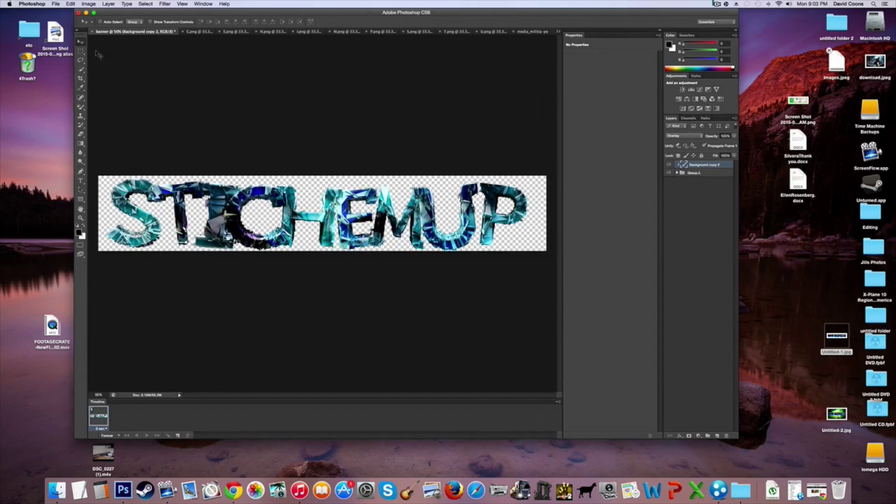
# - Close C.png, E.png, H.png and the remaining letter documents without saving
pyautogui.click(56, 4)
pyautogui.click(244, 38)
pyautogui.click(183, 31)
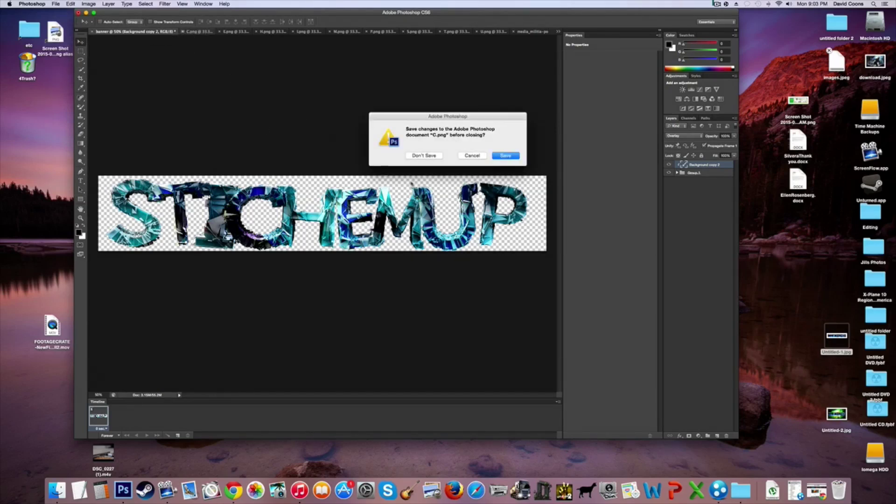
pyautogui.click(423, 155)
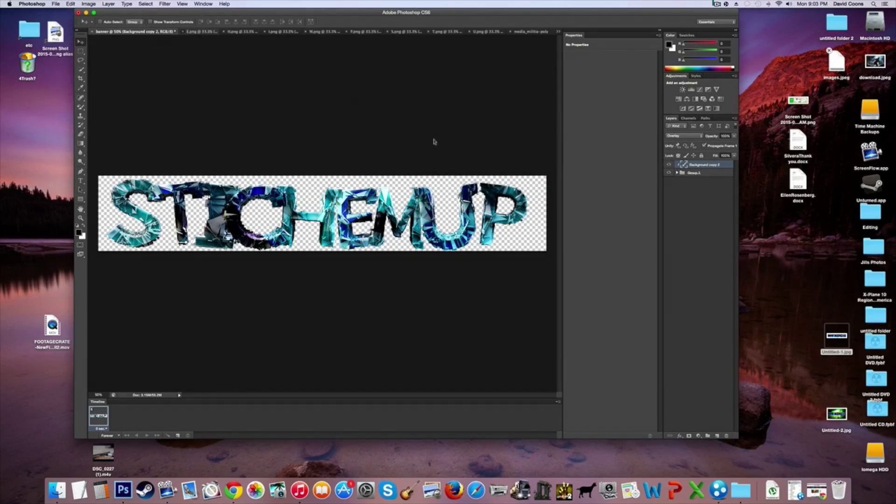
pyautogui.press('super+w')
pyautogui.click(424, 155)
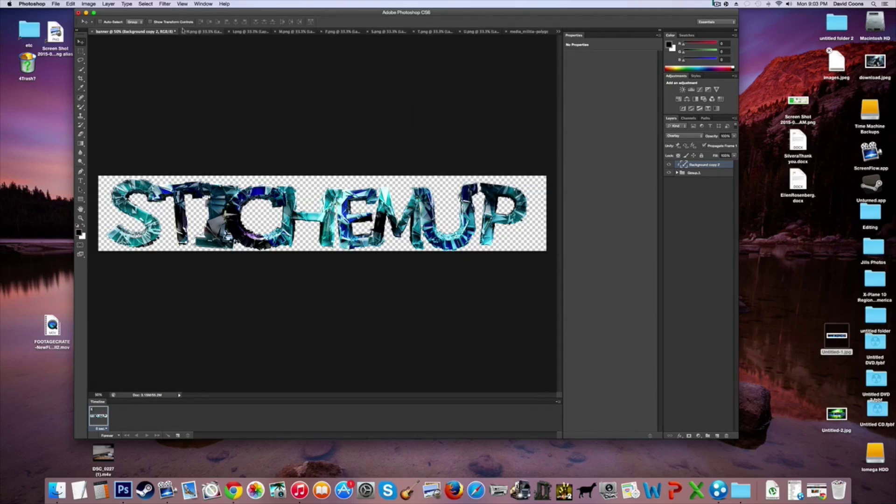
pyautogui.press('super+w')
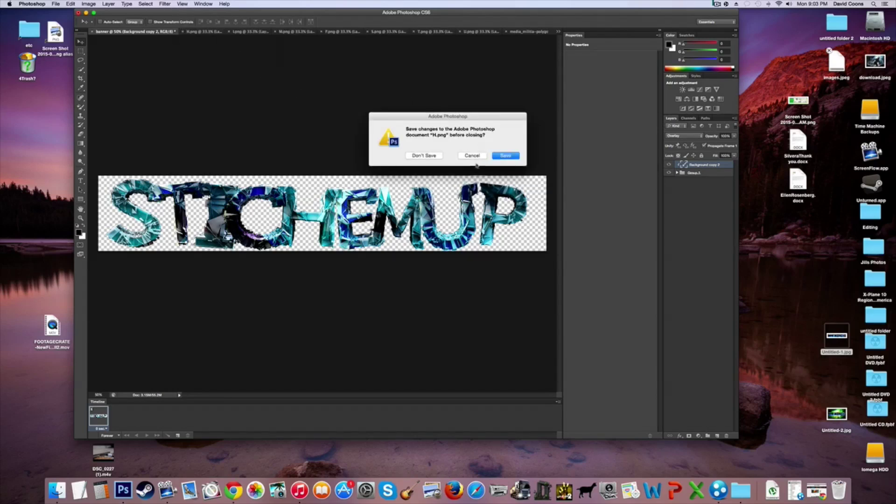
pyautogui.click(424, 155)
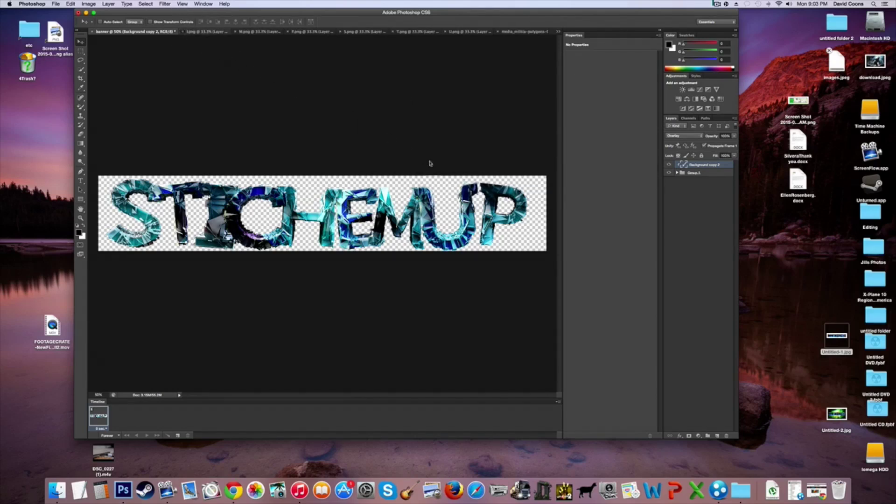
pyautogui.press('alt+super+p')
pyautogui.click(424, 156)
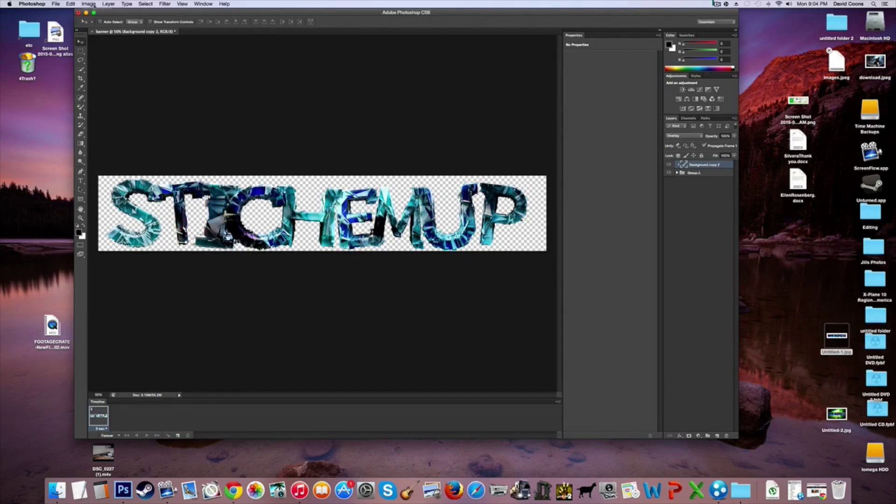
# - Open media_militia-polygons-099.jpg and dismiss the locked-layer warning
pyautogui.click(56, 5)
pyautogui.click(64, 20)
pyautogui.scroll(-10, 511, 201)
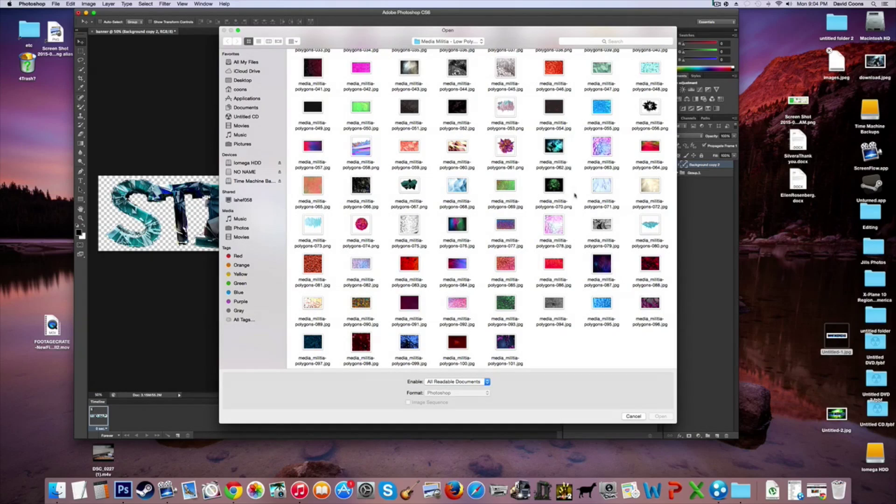
pyautogui.click(409, 337)
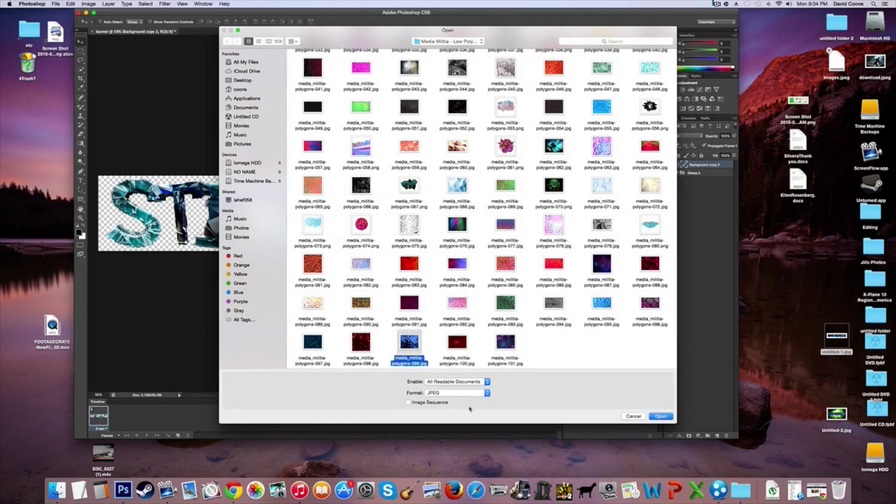
pyautogui.click(660, 416)
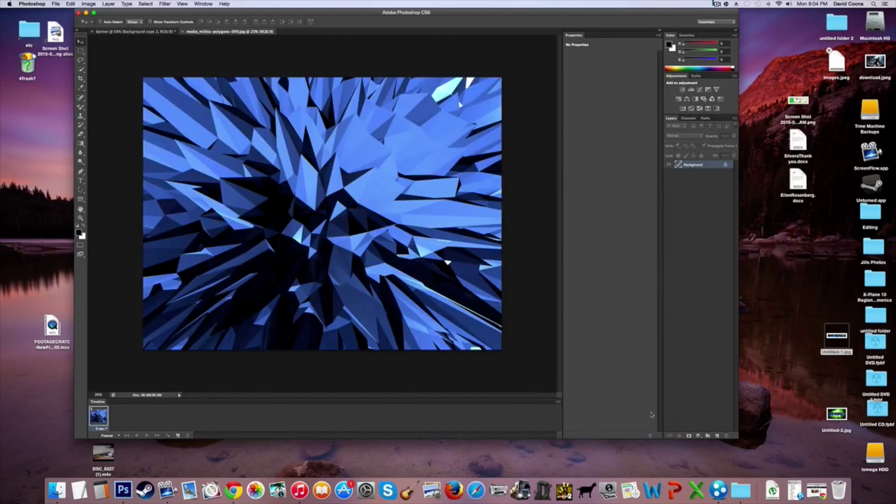
pyautogui.moveTo(335, 181); pyautogui.dragTo(338, 183)
pyautogui.click(502, 156)
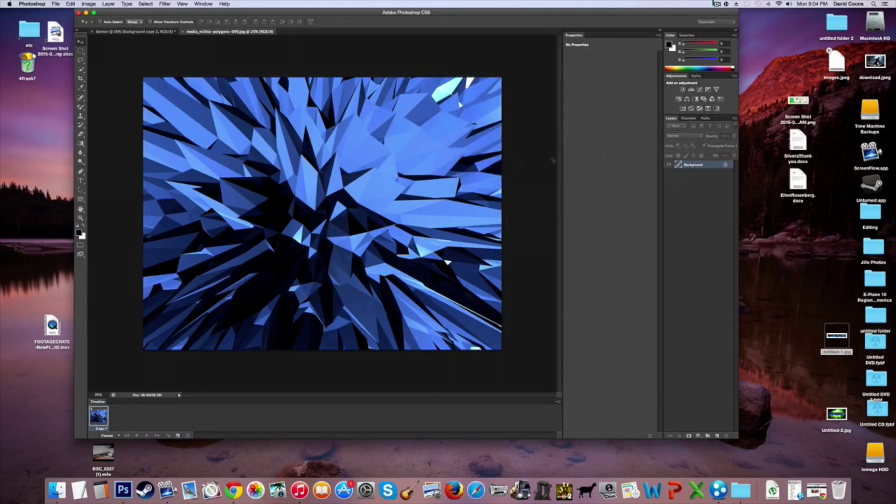
# - Copy the polygons-099 texture into the banner below Group 1 and position it behind STICHEMUP
pyautogui.rightClick(703, 167)
pyautogui.click(711, 177)
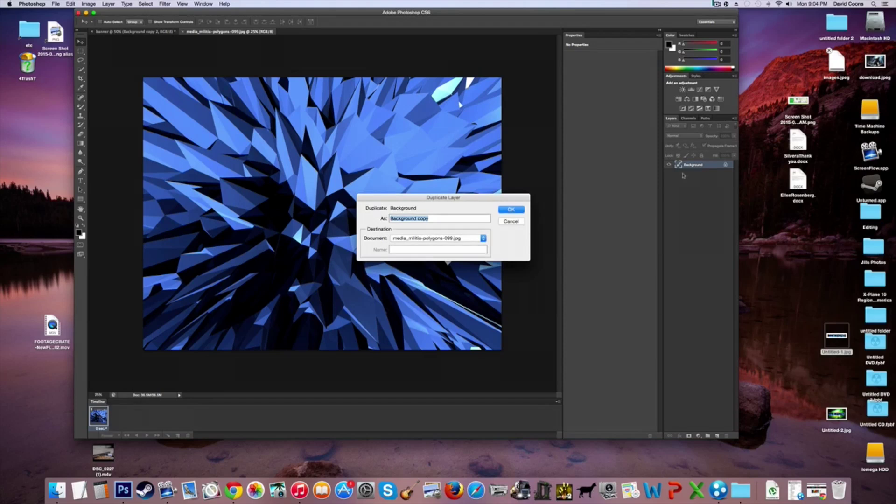
pyautogui.click(510, 210)
pyautogui.moveTo(354, 188); pyautogui.dragTo(417, 194)
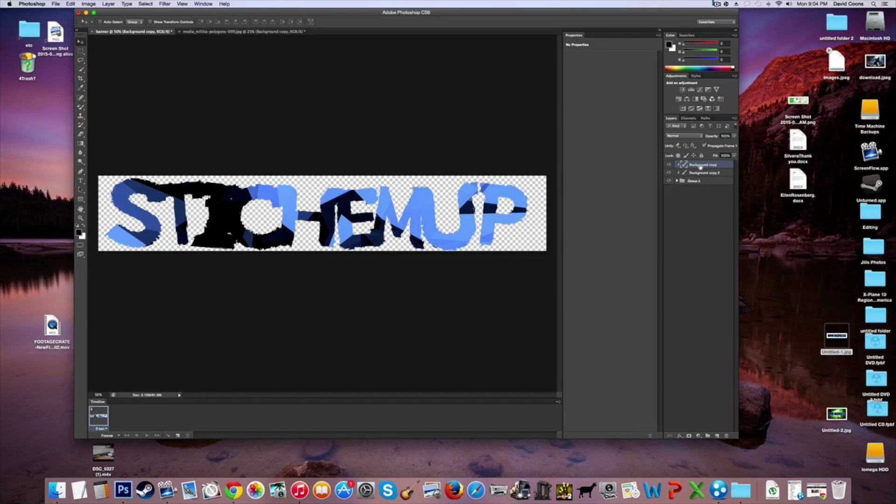
pyautogui.moveTo(700, 167); pyautogui.dragTo(700, 187)
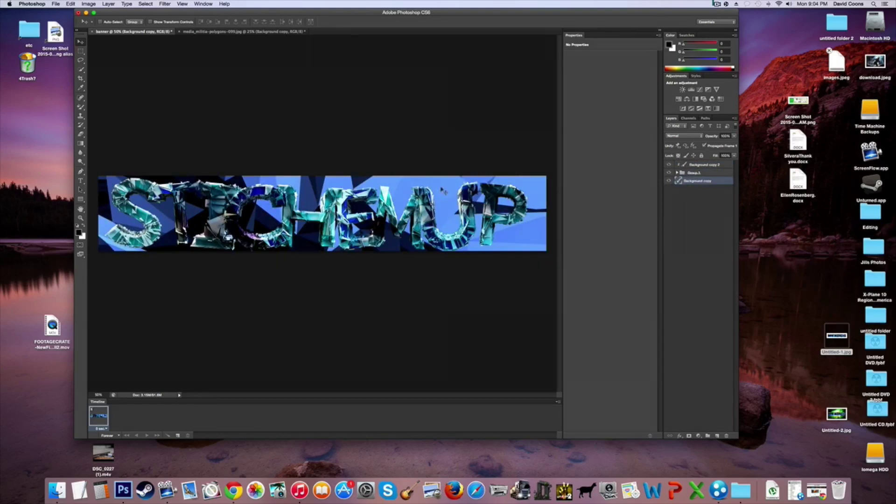
pyautogui.moveTo(443, 191); pyautogui.dragTo(466, 182)
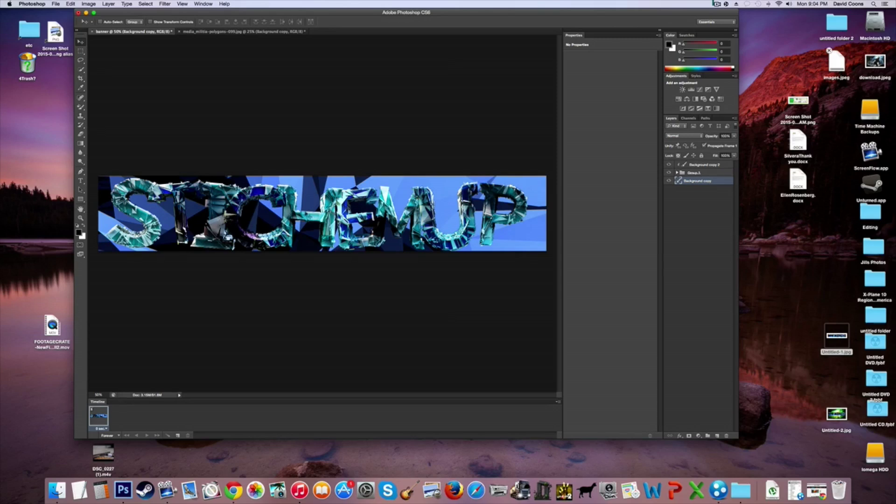
pyautogui.moveTo(434, 188); pyautogui.dragTo(420, 253)
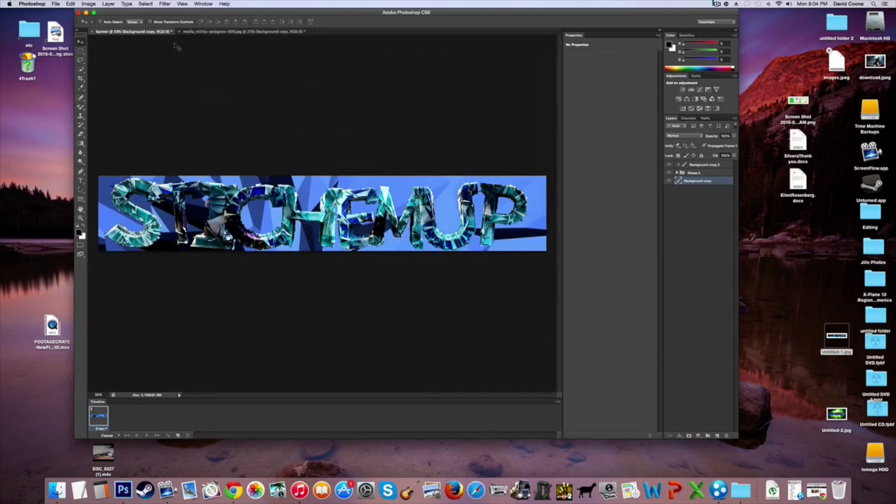
pyautogui.click(56, 4)
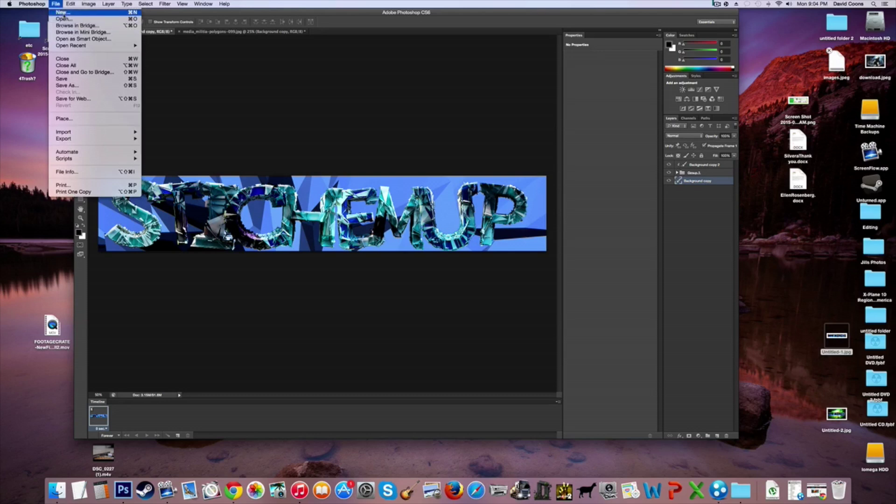
pyautogui.click(63, 19)
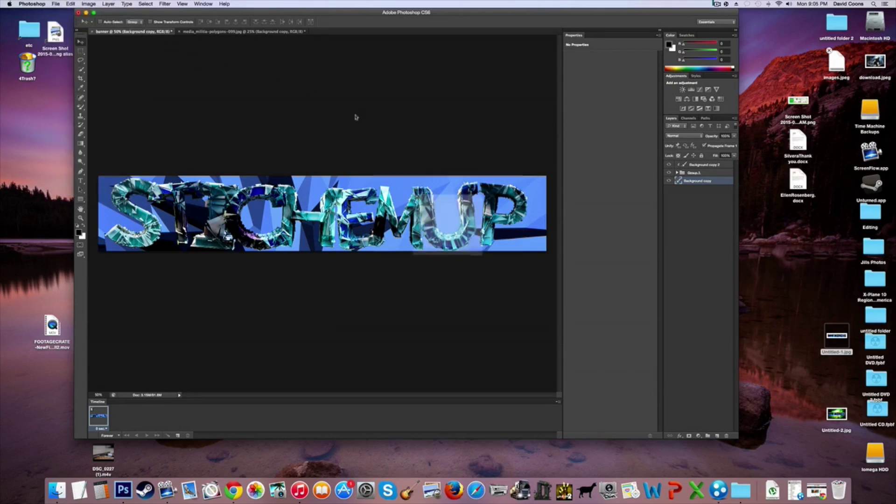
pyautogui.scroll(-5, 584, 182)
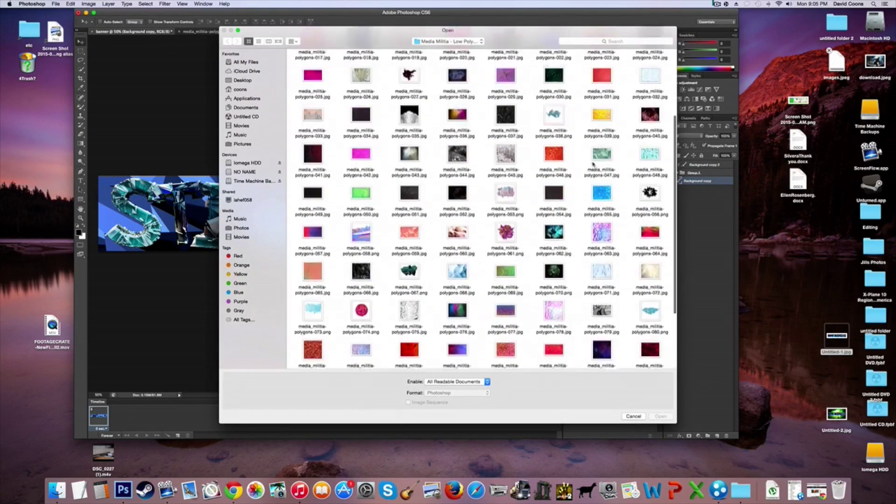
pyautogui.scroll(5, 579, 168)
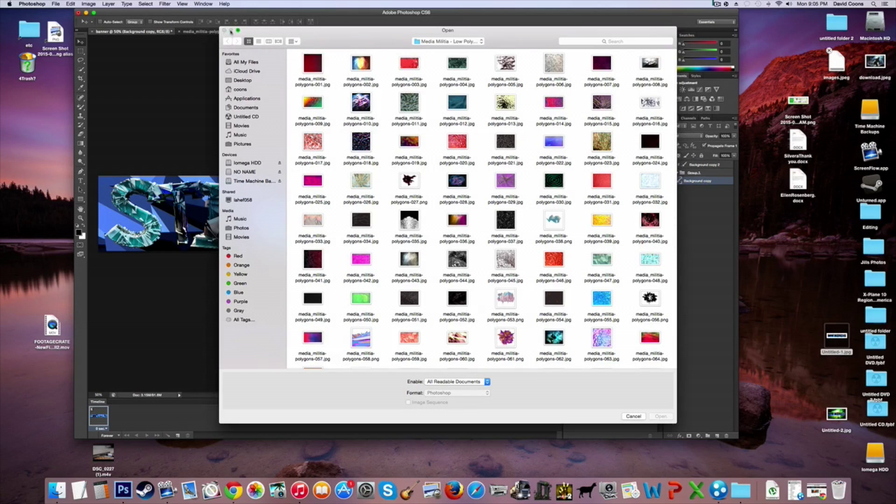
pyautogui.moveTo(259, 33); pyautogui.dragTo(259, 46)
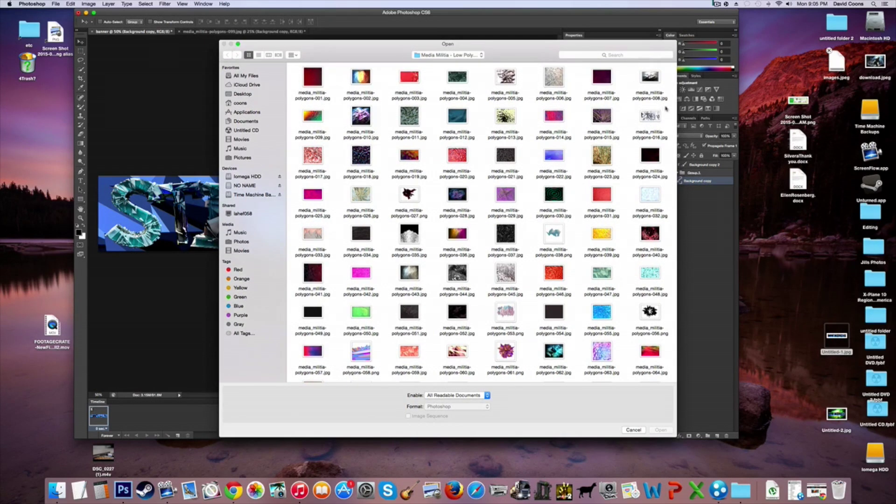
pyautogui.click(625, 432)
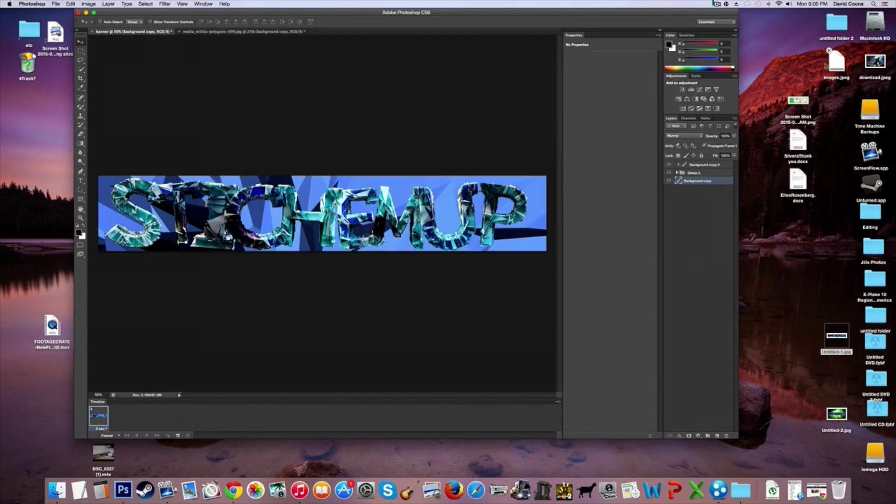
pyautogui.moveTo(836, 60); pyautogui.dragTo(142, 67)
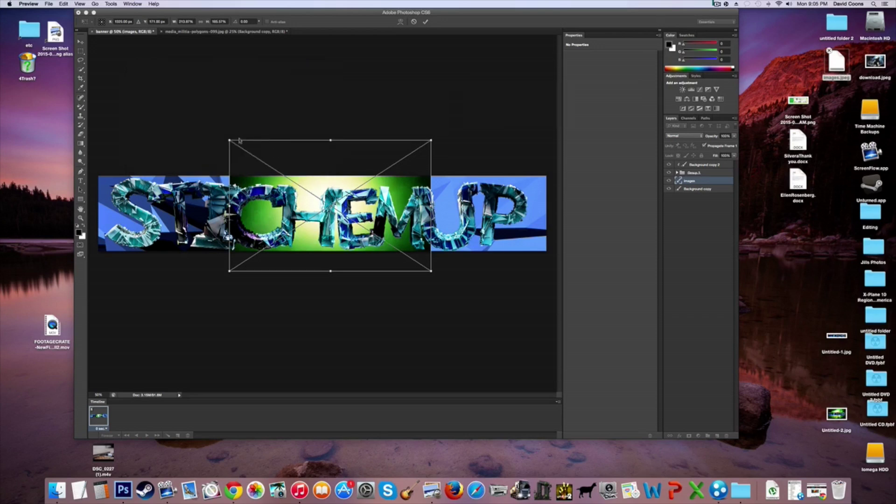
# - Stretch the placed texture to the banner's left and right edges and commit the placement
pyautogui.moveTo(231, 141); pyautogui.dragTo(126, 129)
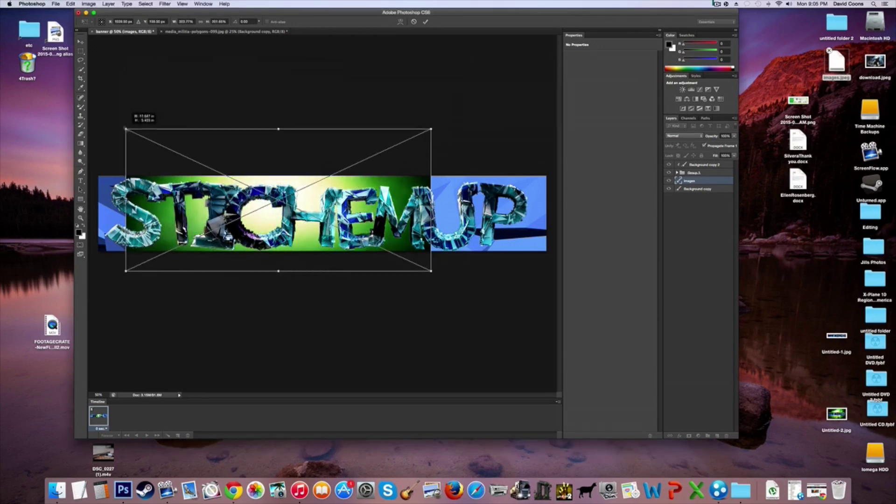
pyautogui.moveTo(246, 171); pyautogui.dragTo(277, 181)
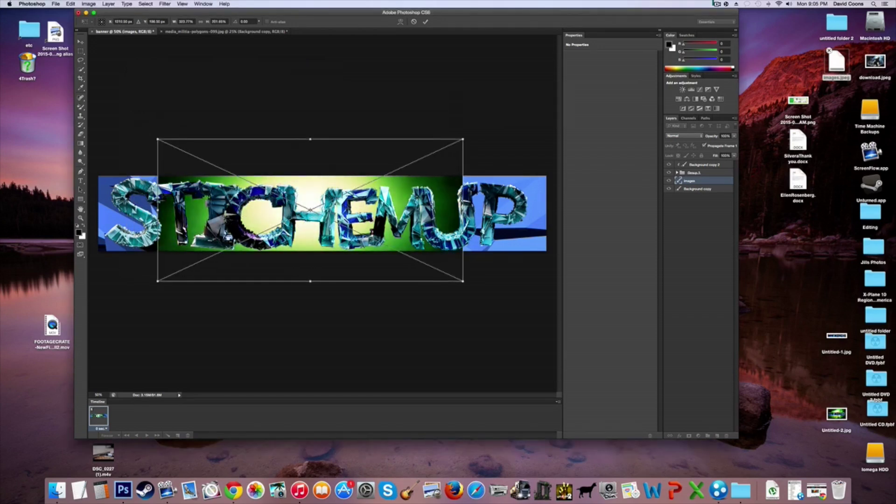
pyautogui.moveTo(463, 210); pyautogui.dragTo(557, 211)
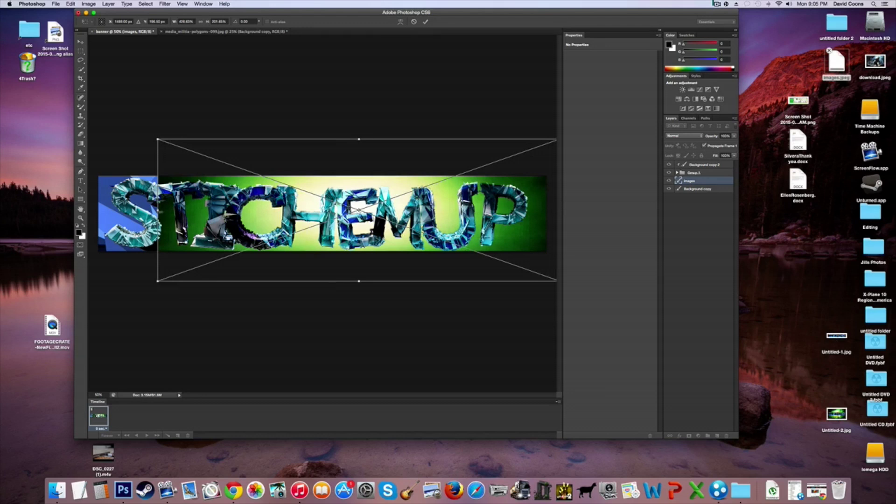
pyautogui.moveTo(157, 210); pyautogui.dragTo(99, 210)
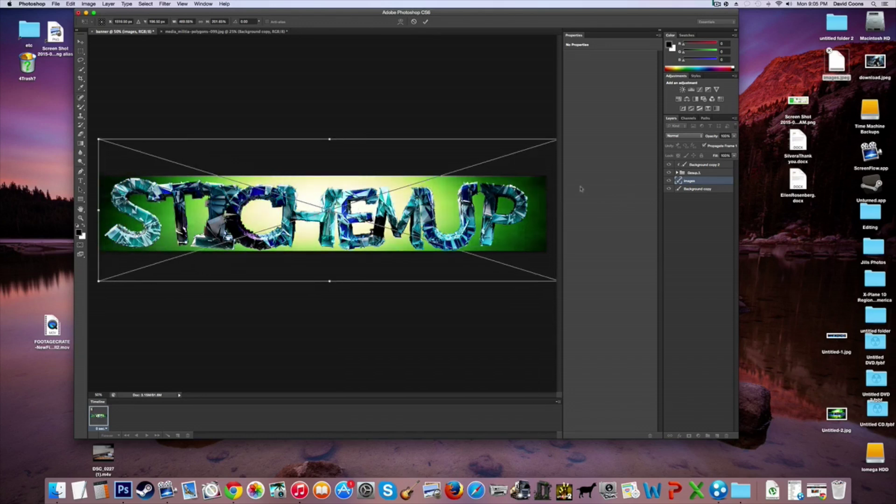
pyautogui.click(81, 42)
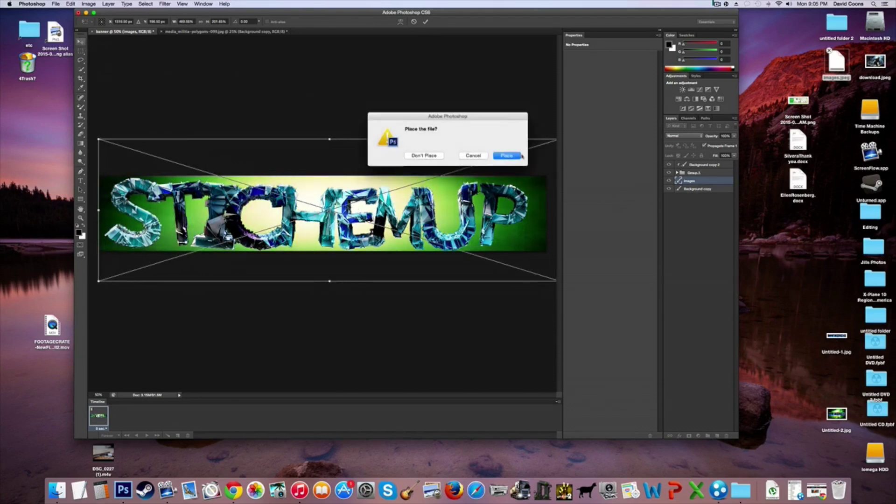
pyautogui.click(506, 154)
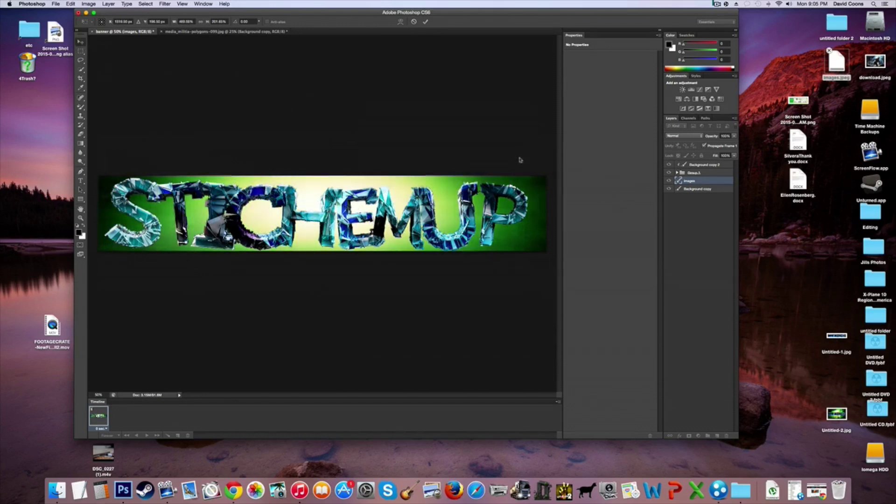
pyautogui.click(681, 136)
# - Blend the texture in Overlay, nudge it, and open reference Untitled-1.jpg in Preview
pyautogui.click(673, 203)
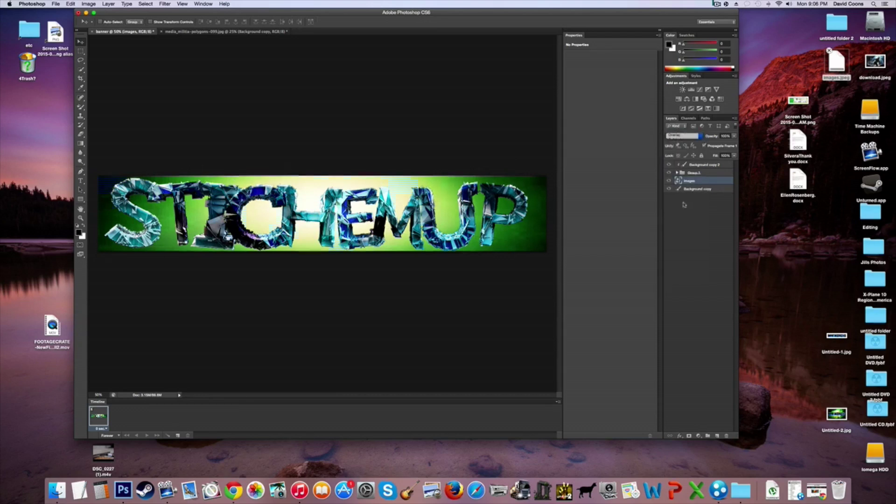
pyautogui.moveTo(202, 201); pyautogui.dragTo(221, 215)
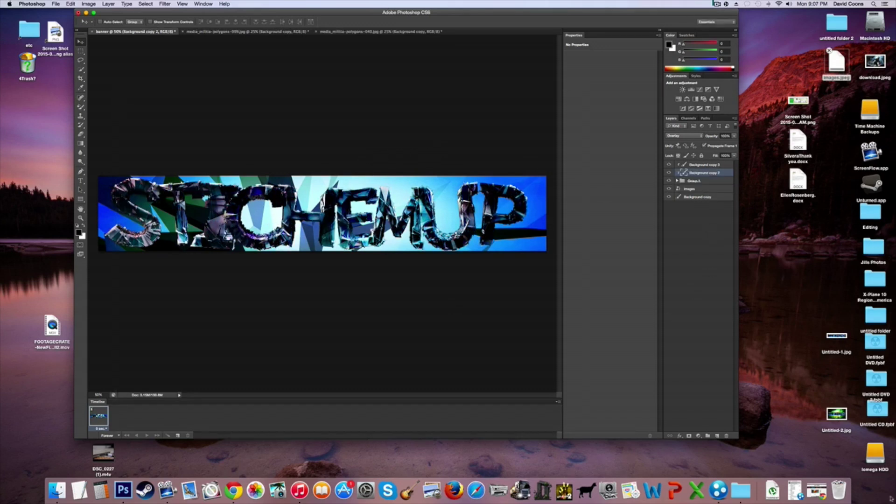
pyautogui.doubleClick(831, 339)
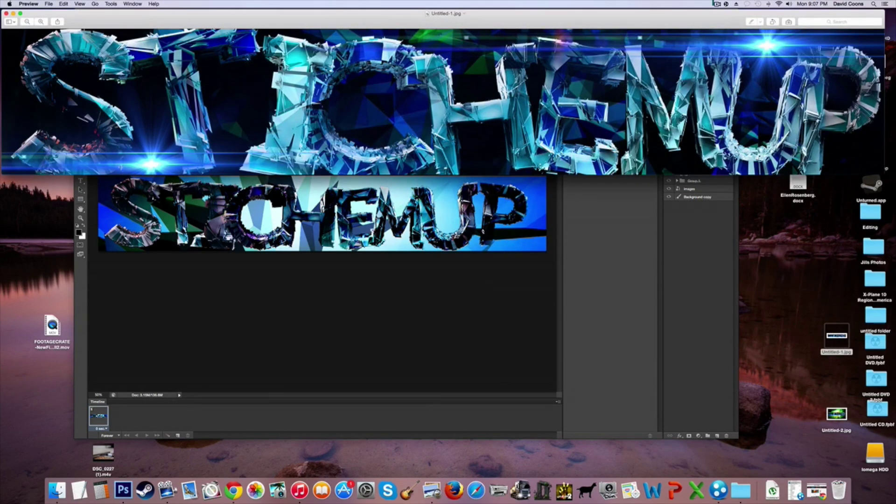
# - Close the reference preview, view the Media Militia site in Chrome, then close the browser
pyautogui.click(6, 13)
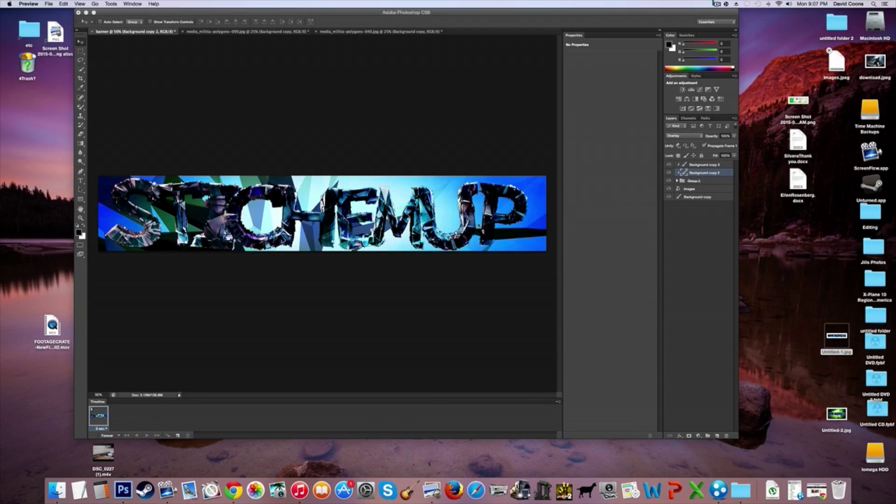
pyautogui.press('super+Tab')
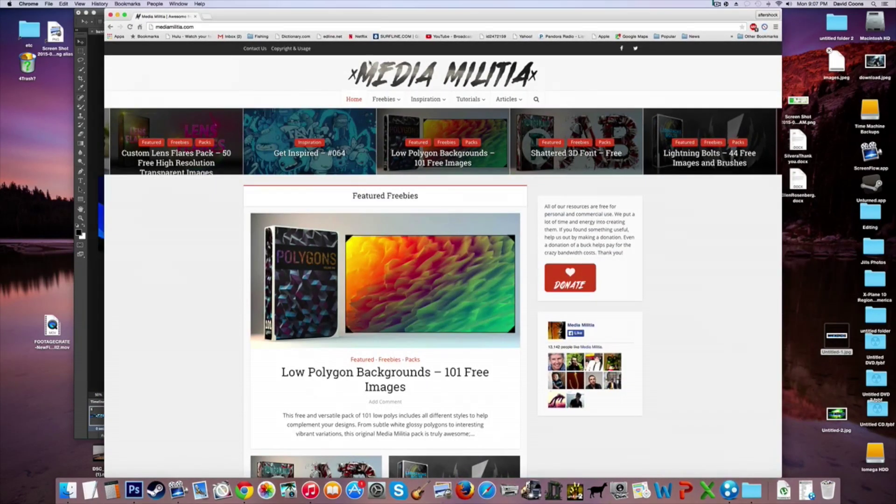
pyautogui.moveTo(382, 101)
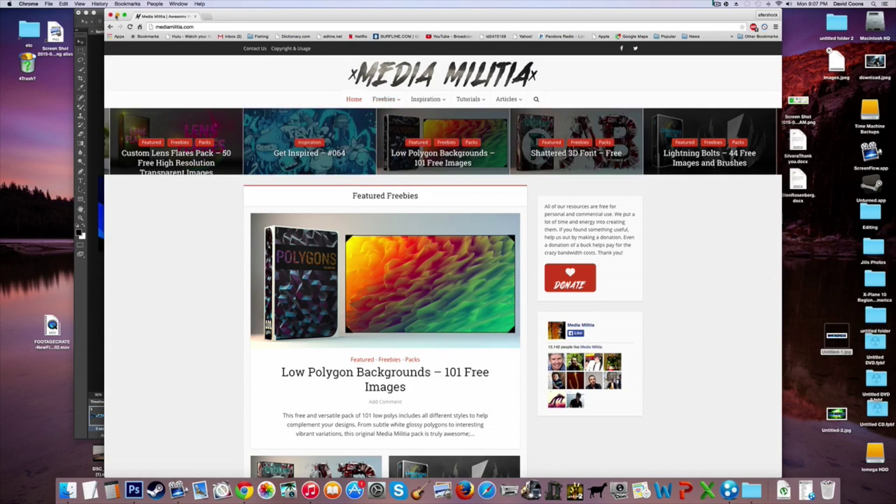
pyautogui.click(110, 16)
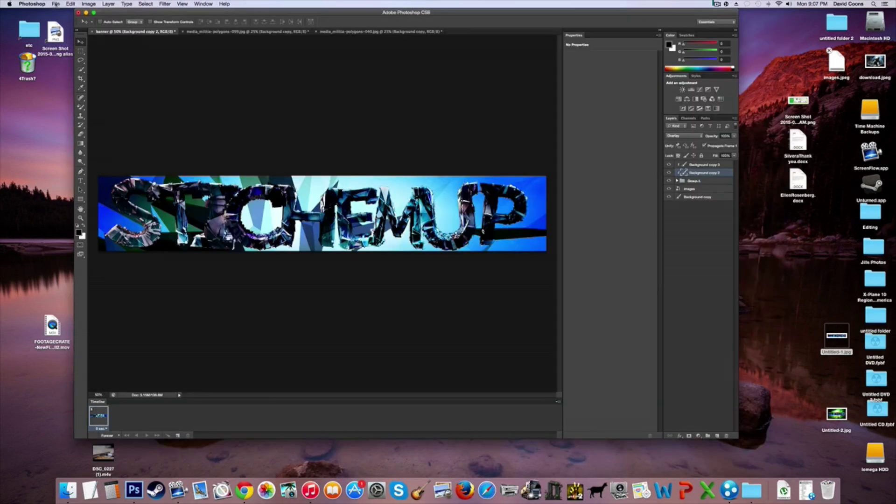
pyautogui.click(55, 4)
pyautogui.click(65, 20)
# - Open 04.png from Downloads > media-militia-lens-flares
pyautogui.click(225, 88)
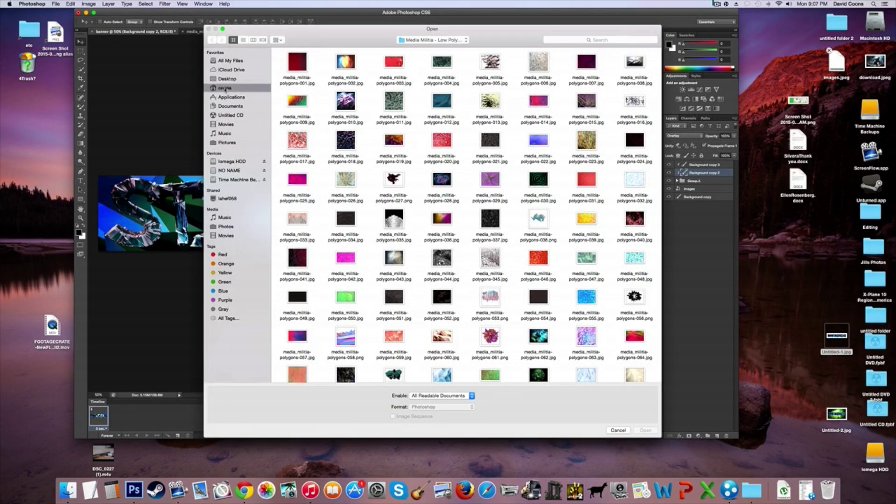
pyautogui.doubleClick(394, 102)
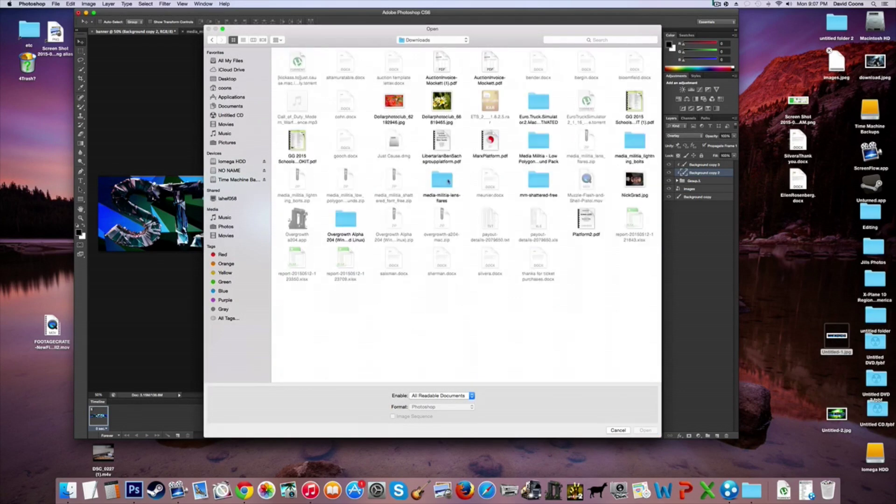
pyautogui.doubleClick(443, 182)
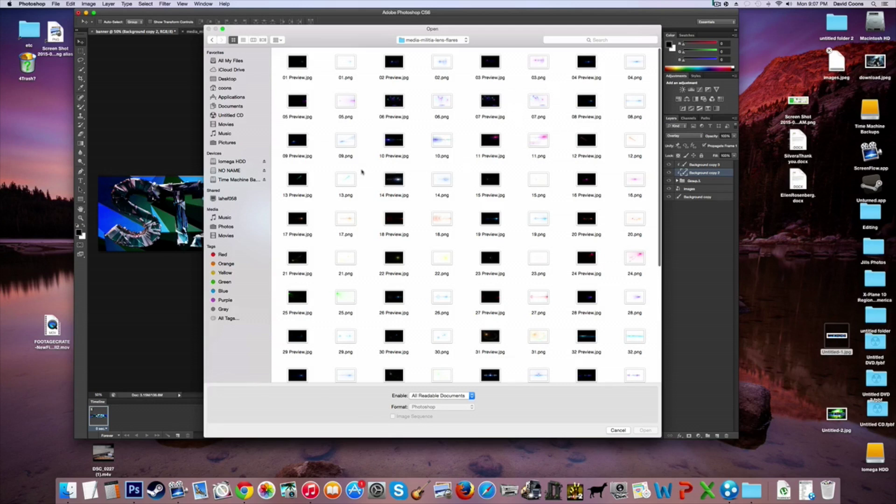
pyautogui.doubleClick(635, 63)
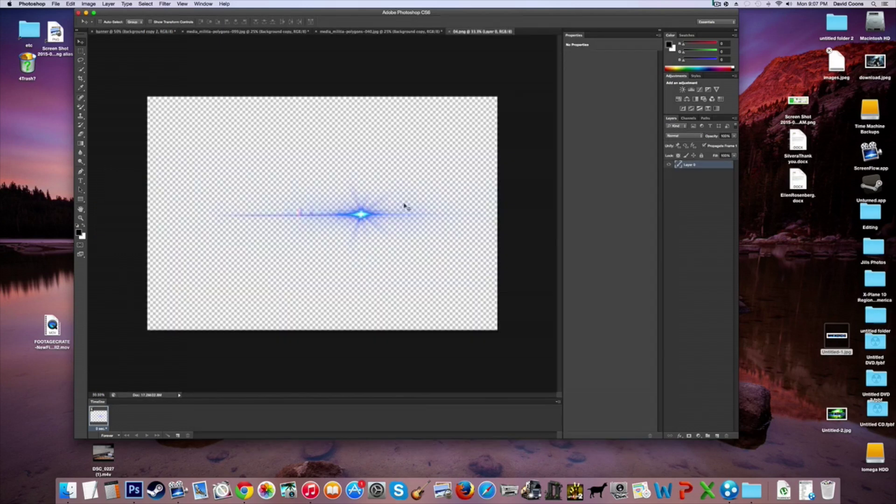
# - Duplicate the lens flare's Layer 0 and drag the copy onto the banner canvas
pyautogui.rightClick(688, 164)
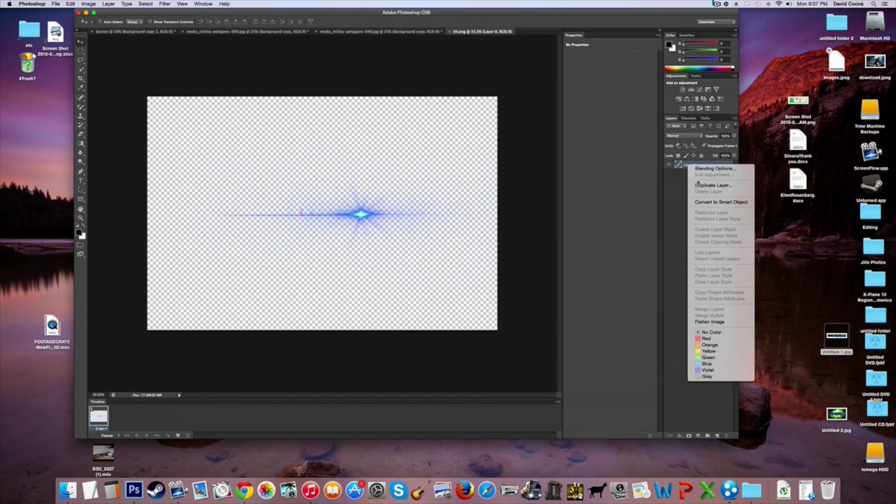
pyautogui.click(707, 186)
pyautogui.click(512, 210)
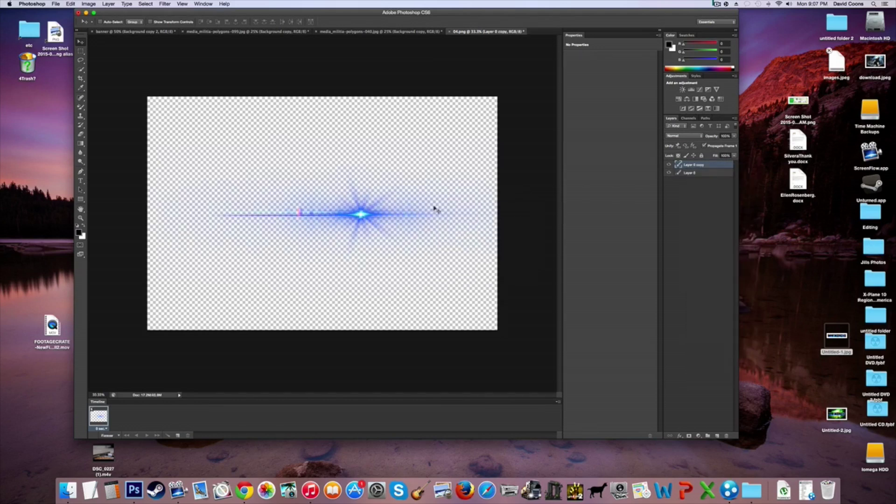
pyautogui.click(146, 32)
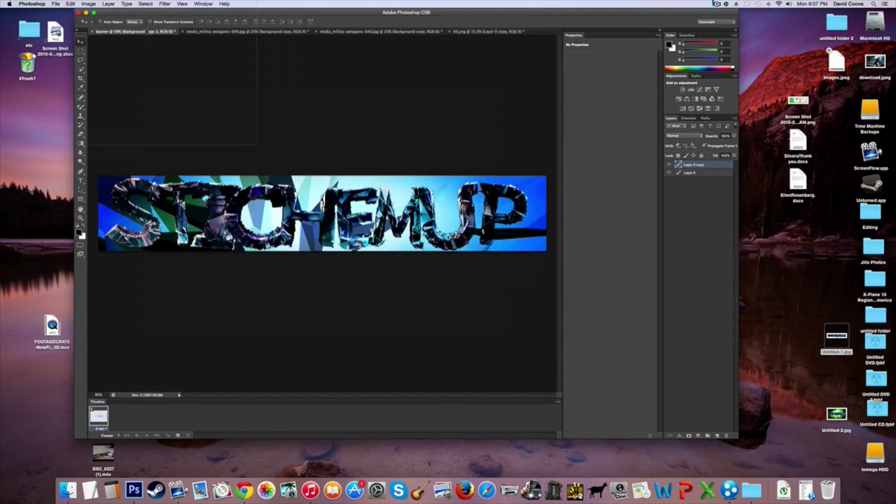
pyautogui.moveTo(408, 213)
pyautogui.mouseDown()
pyautogui.moveTo(466, 176)
pyautogui.moveTo(463, 189)
pyautogui.mouseUp()
pyautogui.rightClick(704, 196)
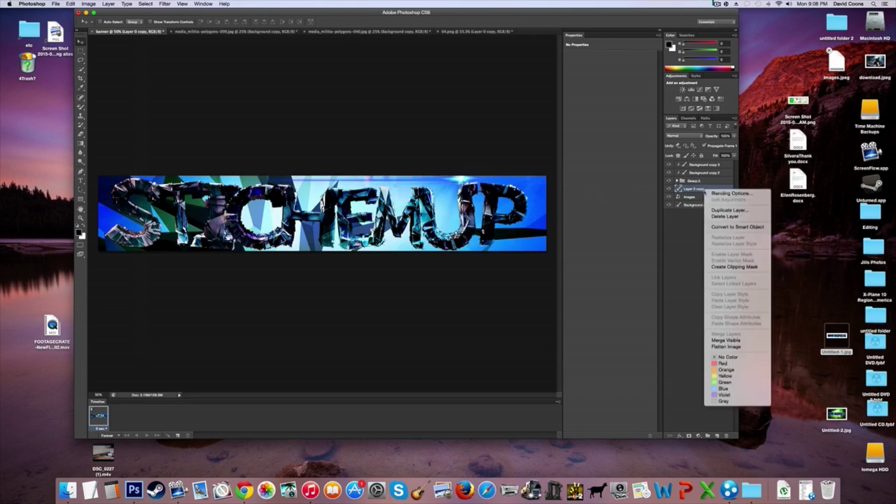
# - Duplicate Layer 0 copy as Layer 0 copy 2 and drag the flare left beneath the S
pyautogui.click(719, 211)
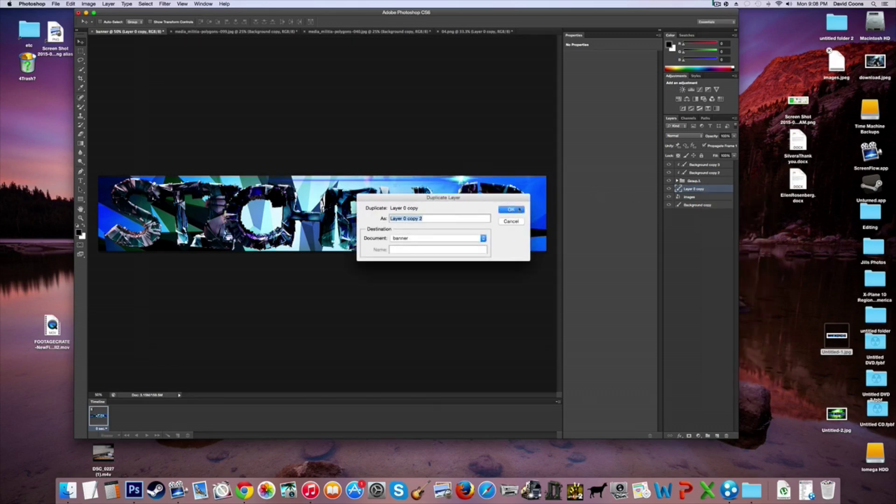
pyautogui.click(519, 209)
pyautogui.moveTo(444, 186); pyautogui.dragTo(148, 249)
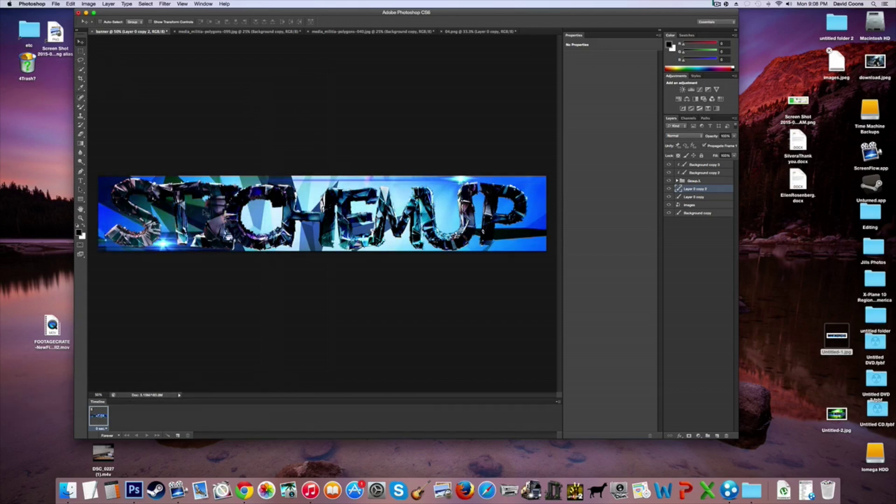
# - Enlarge the second flare to about 109%, then select Untitled-1.jpg on the desktop
pyautogui.press('super+t')
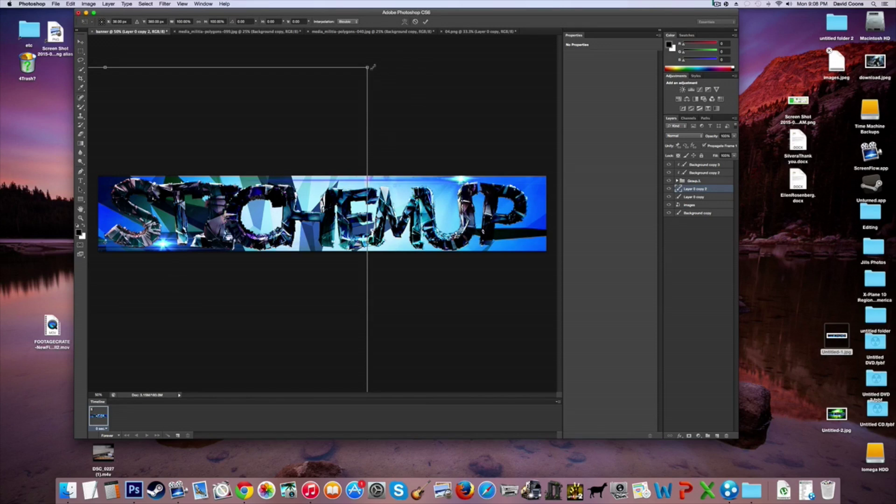
pyautogui.moveTo(368, 67); pyautogui.dragTo(383, 99)
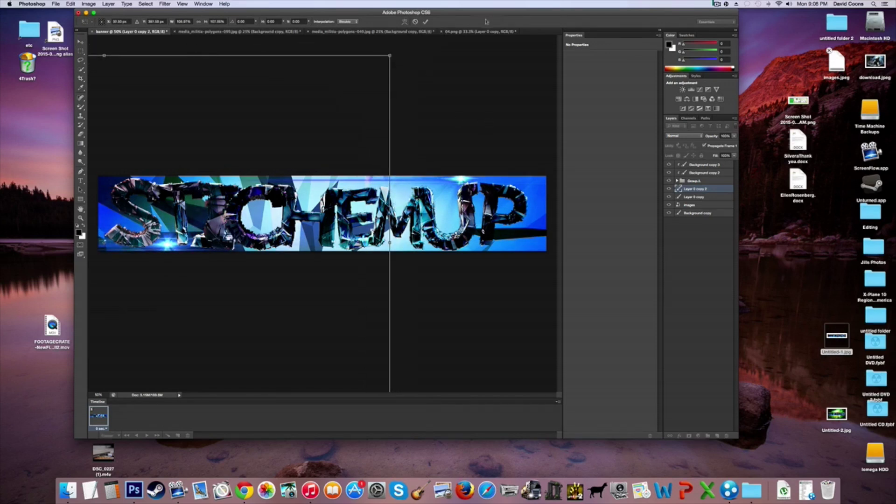
pyautogui.click(426, 22)
pyautogui.click(841, 334)
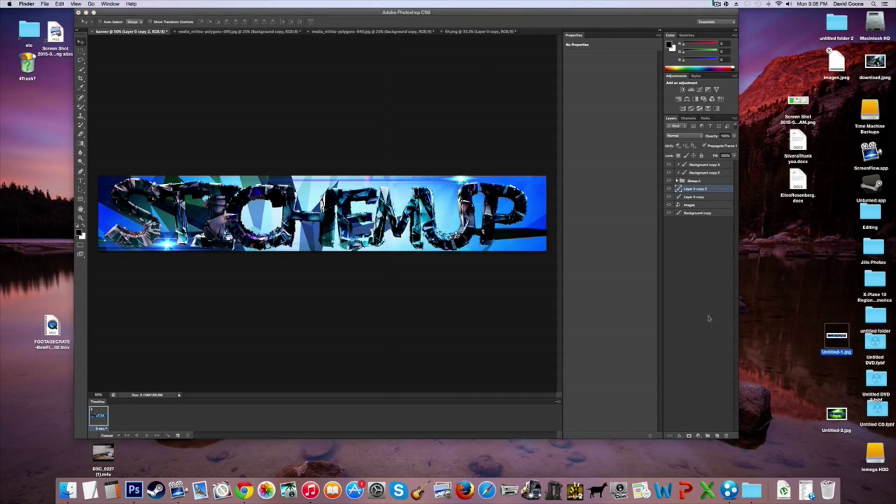
pyautogui.press('super+o')
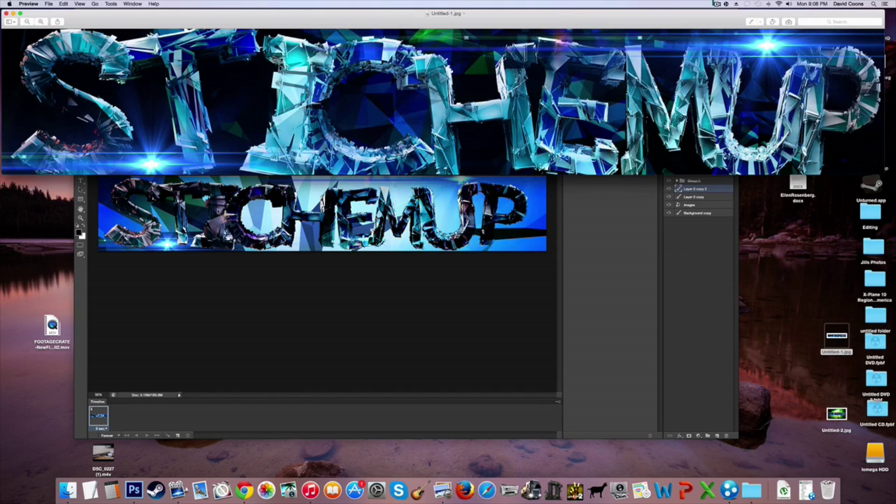
pyautogui.click(6, 13)
pyautogui.click(201, 12)
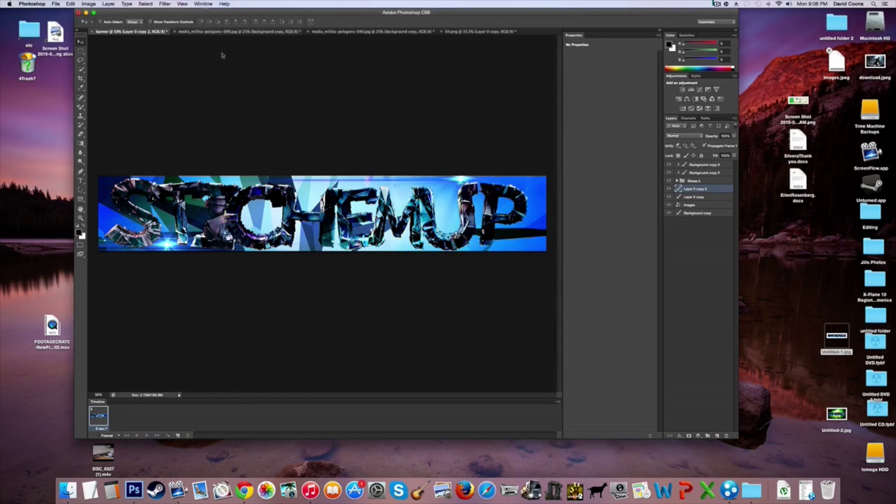